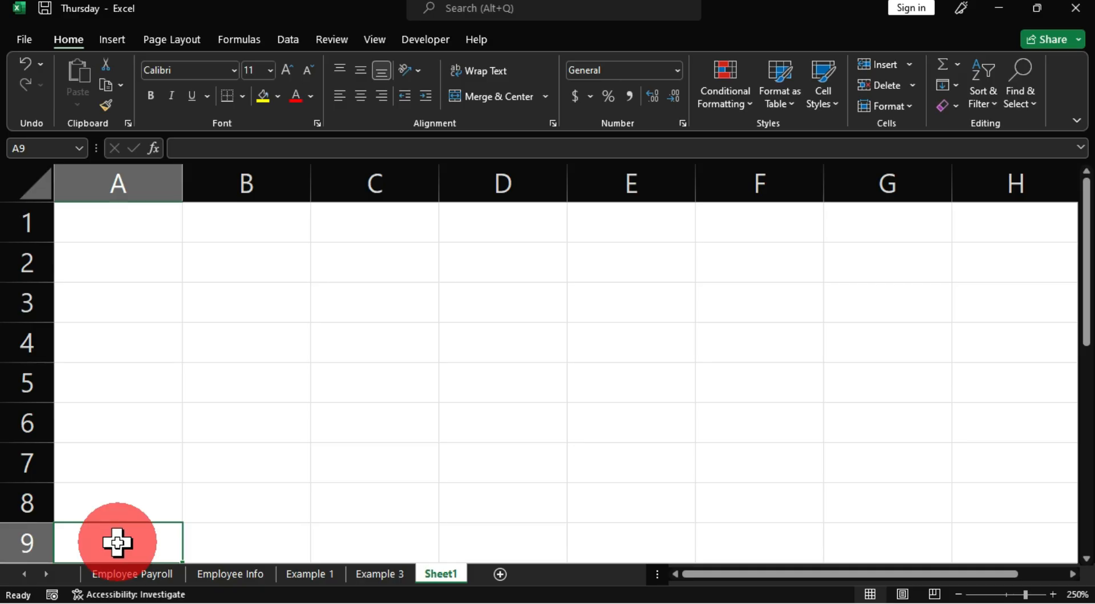
- Enter the table headers Item, Quantity, Price and Total Revenue across cells A9 to D9
{"action": "type", "text": "Item"}
{"action": "key", "text": "Tab"}
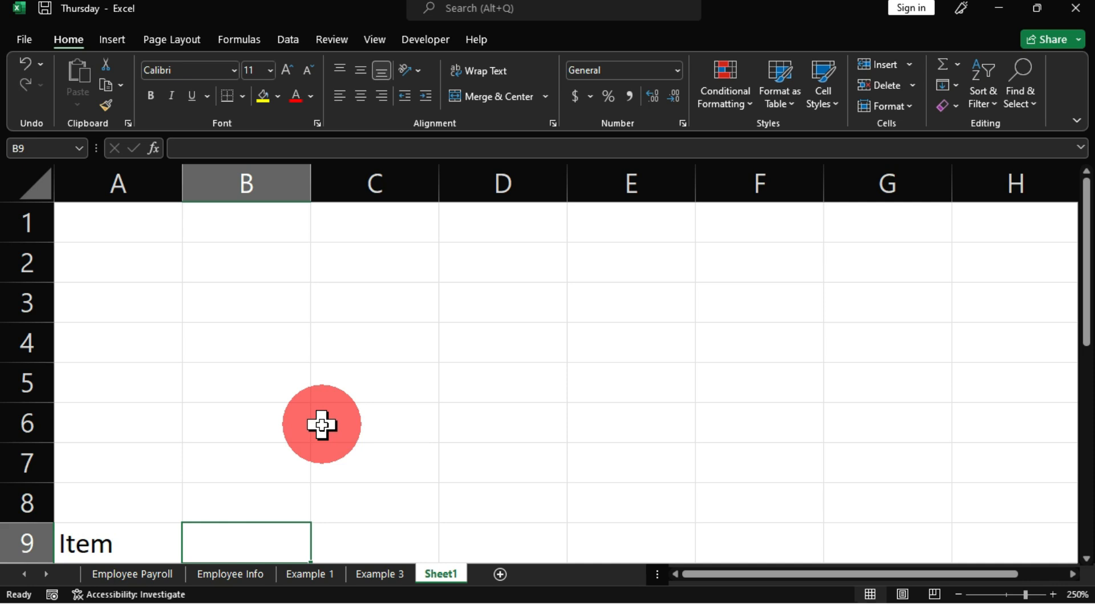
{"action": "type", "text": "Quantity"}
{"action": "key", "text": "Tab"}
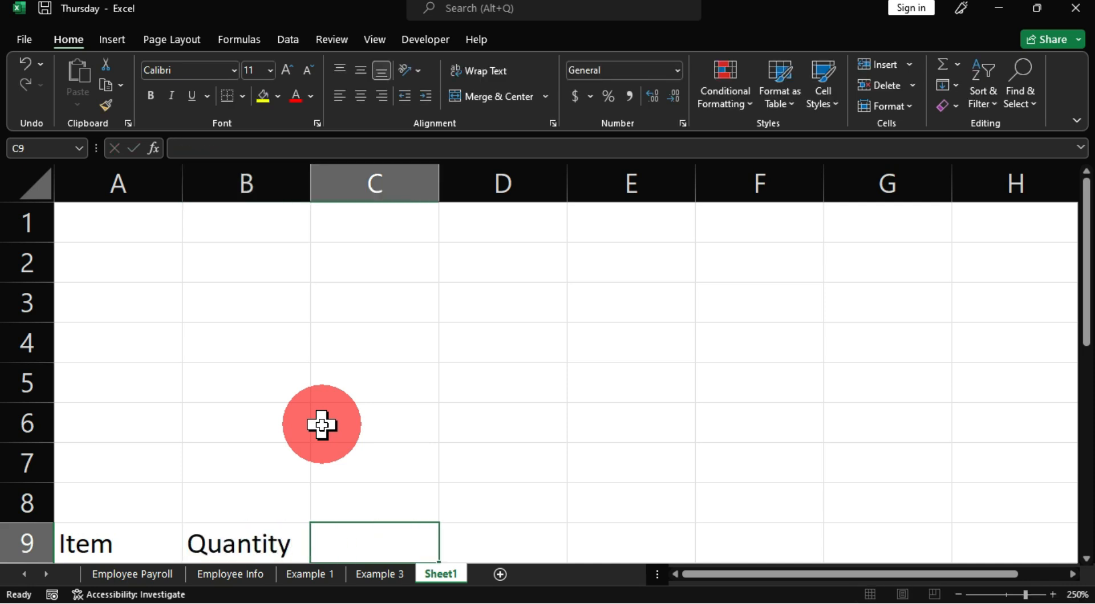
{"action": "type", "text": "Price"}
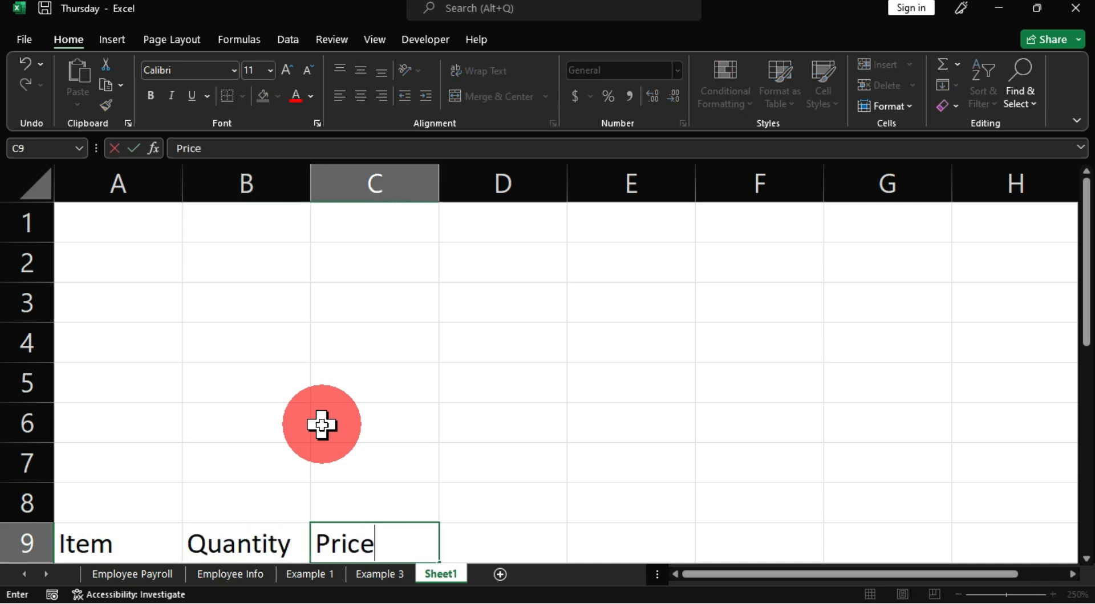
{"action": "key", "text": "Tab"}
{"action": "type", "text": "Tot"}
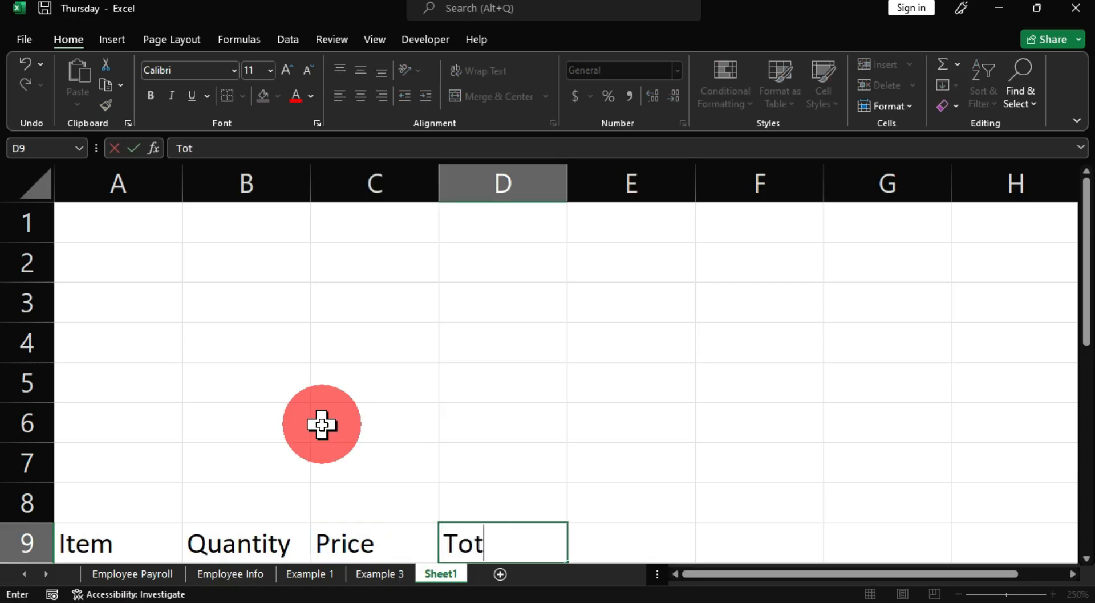
{"action": "type", "text": "al Reve"}
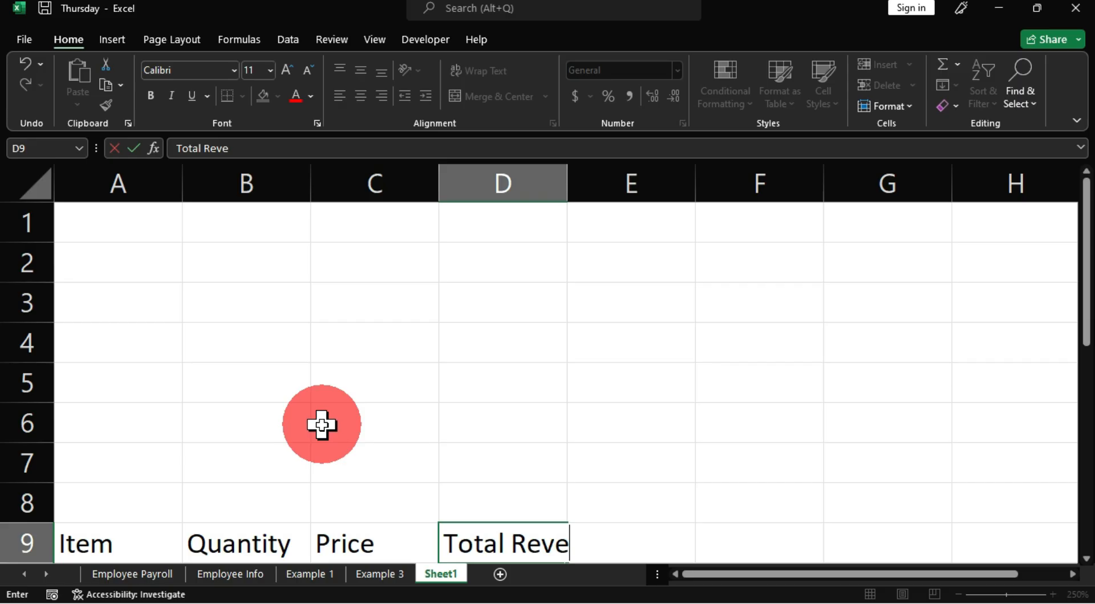
{"action": "type", "text": "nue"}
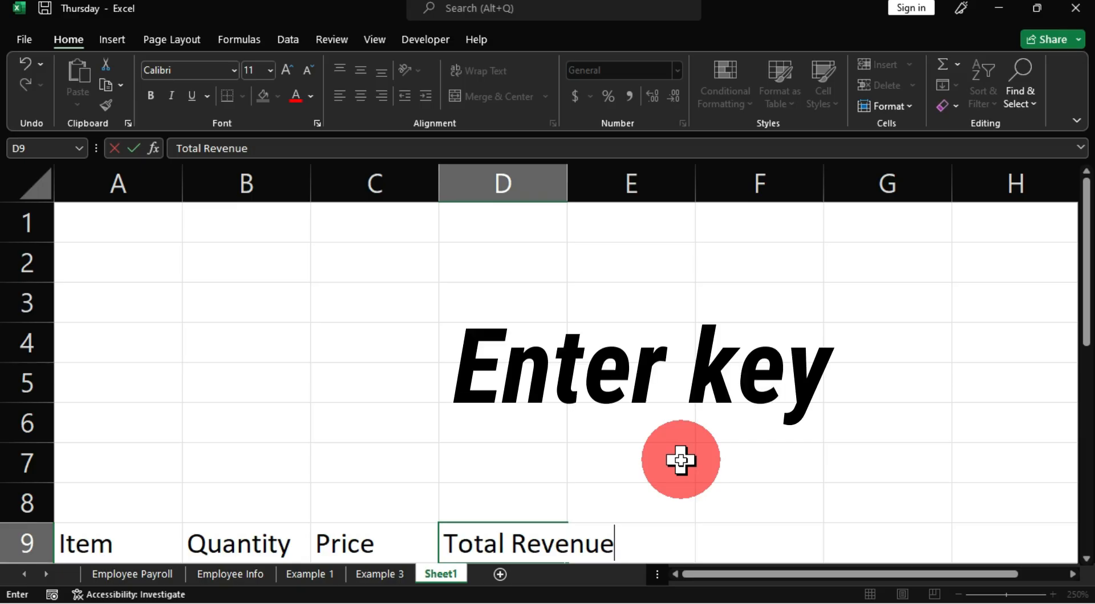
{"action": "key", "text": "Return"}
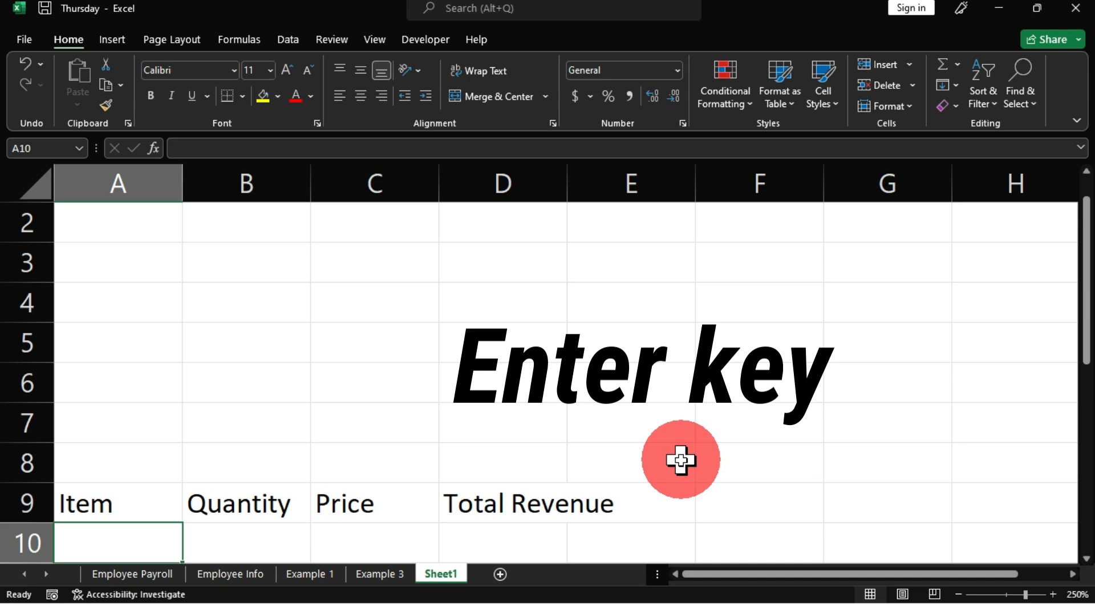
- Fill in the first data row in row 10 with item Router, quantity 12 and price 50
{"action": "scroll", "coordinate": [571, 457], "scroll_direction": "down", "scroll_amount": 1}
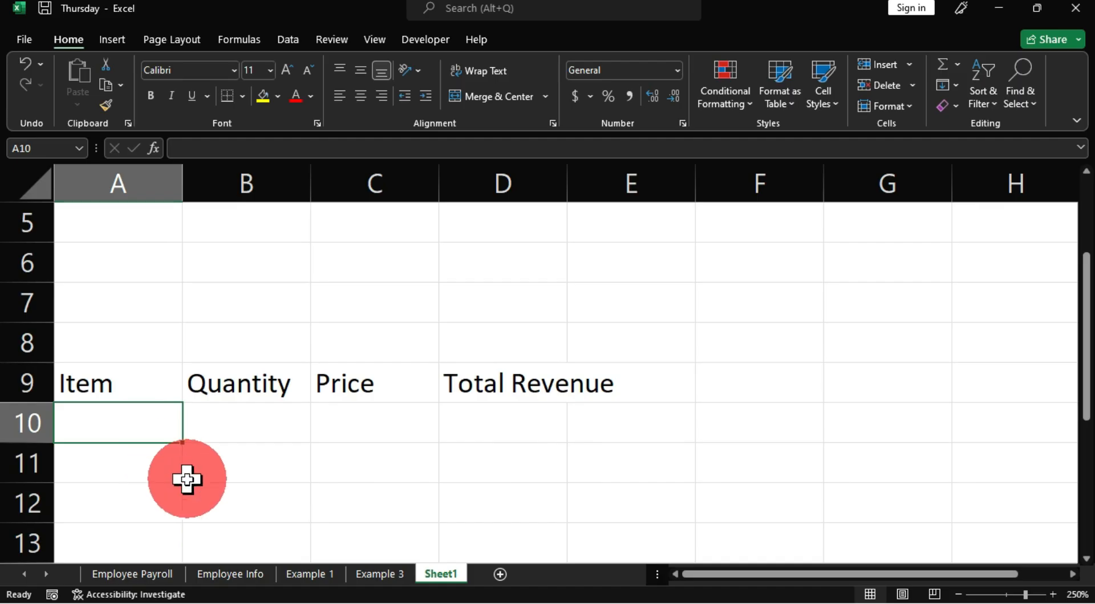
{"action": "type", "text": "Router"}
{"action": "key", "text": "Tab"}
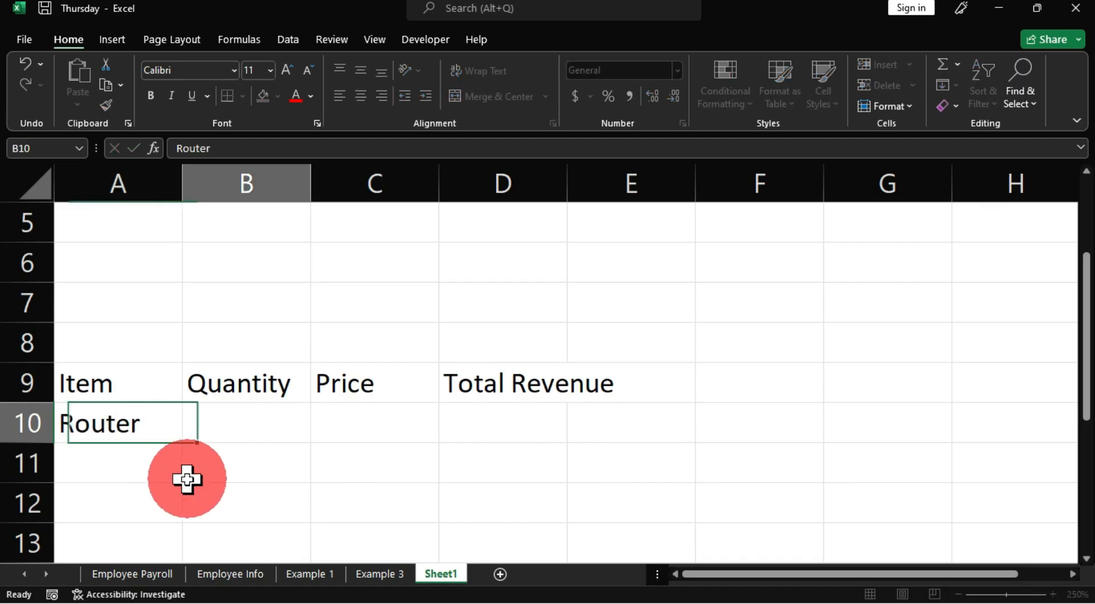
{"action": "type", "text": "12"}
{"action": "key", "text": "Tab"}
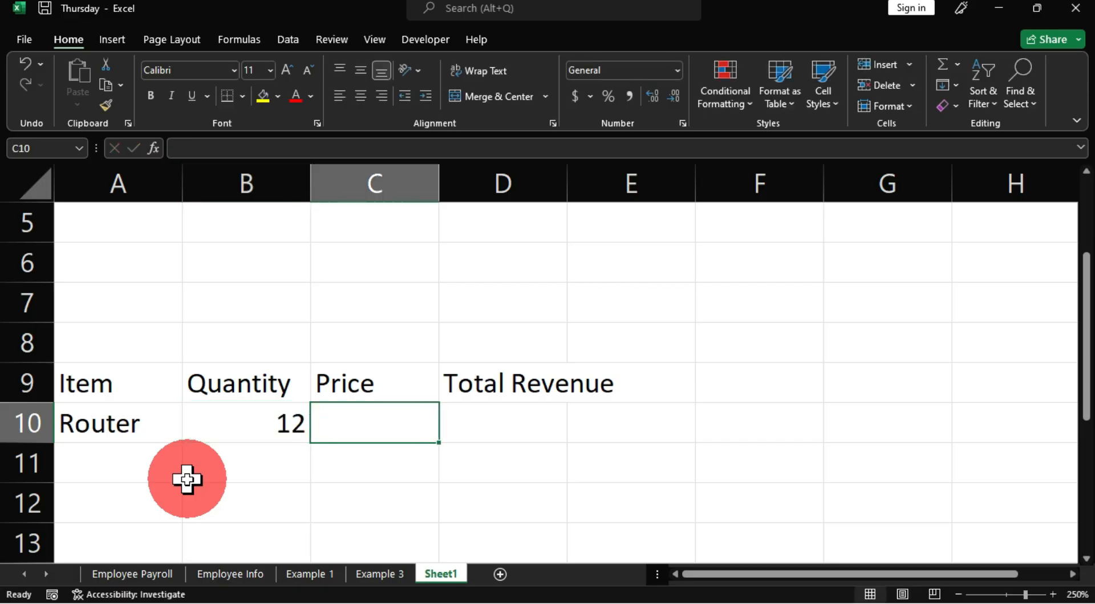
{"action": "type", "text": "50"}
{"action": "key", "text": "Tab"}
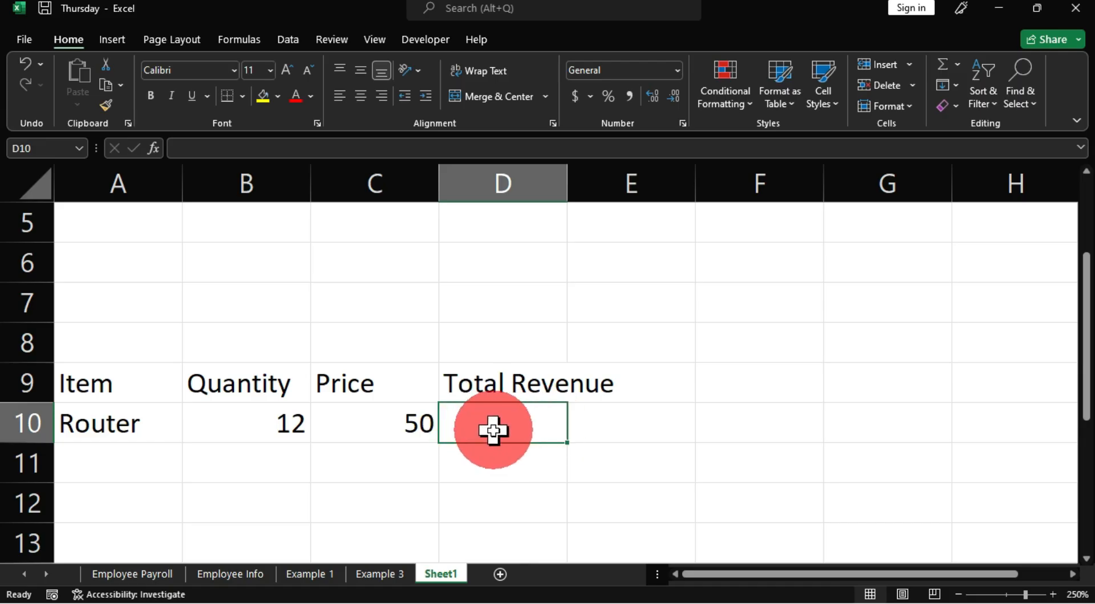
- Make cell D10 bold and enter the formula =PRODUCT(B10,C10) for the Router's total revenue
{"action": "key", "text": "ctrl+b"}
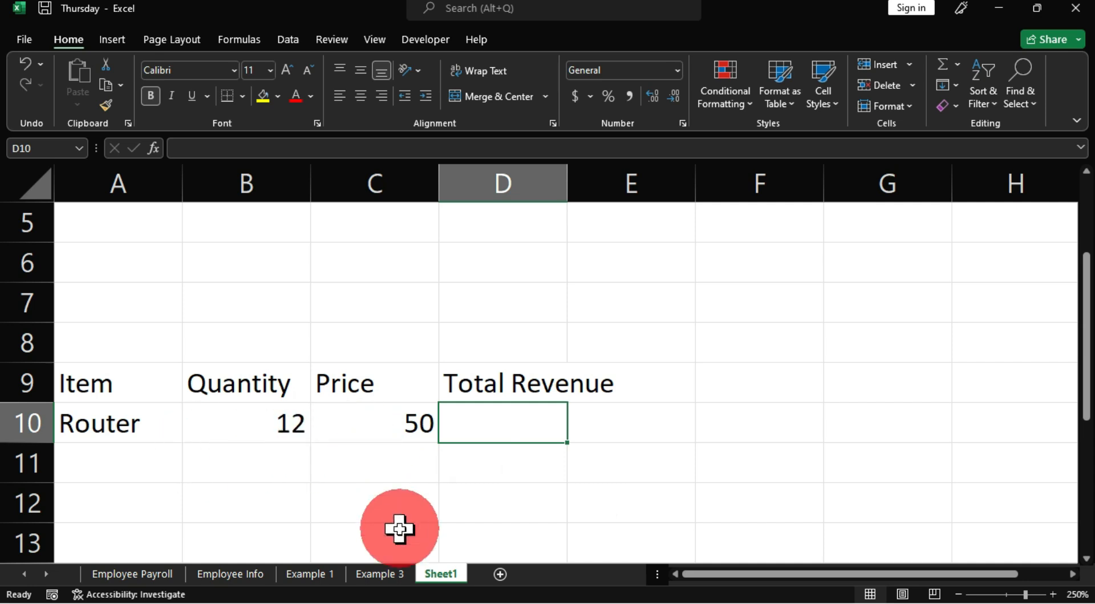
{"action": "type", "text": "=produc"}
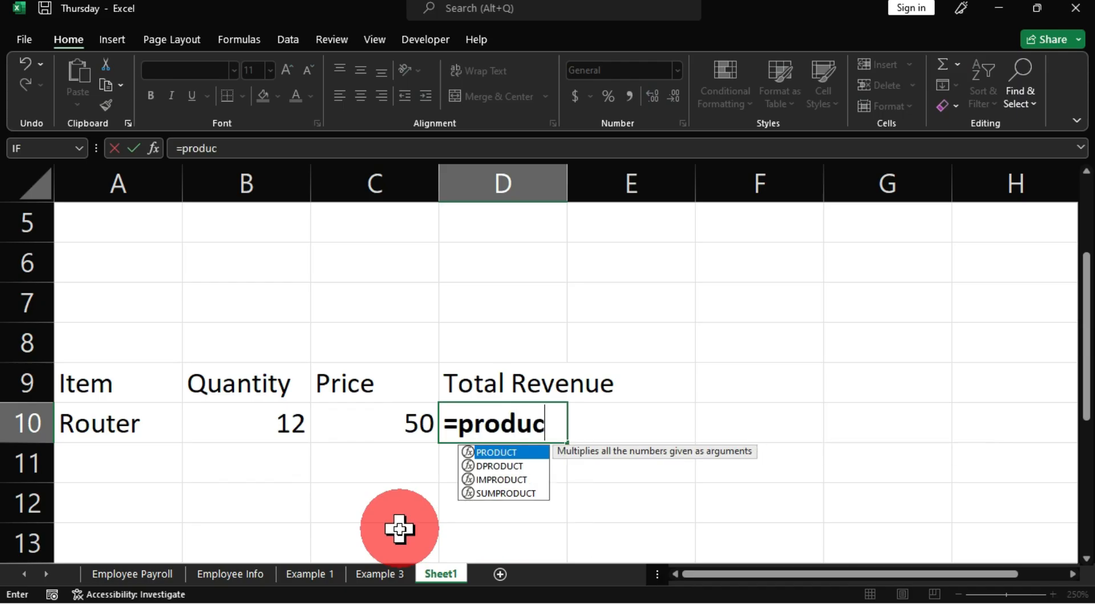
{"action": "key", "text": "Tab"}
{"action": "left_click", "coordinate": [276, 428]}
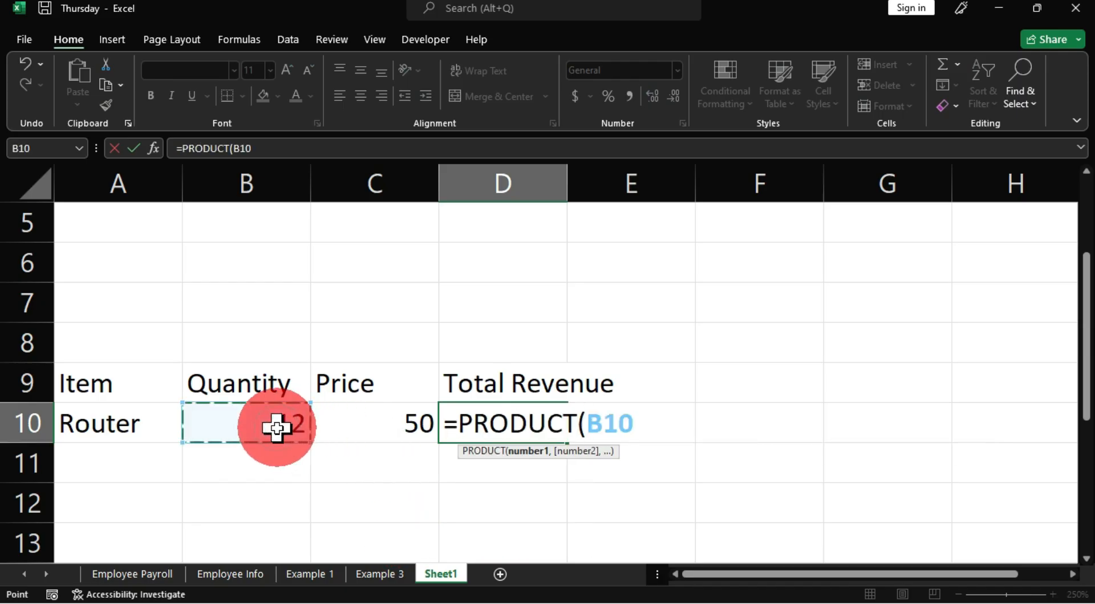
{"action": "type", "text": ","}
{"action": "left_click", "coordinate": [406, 428]}
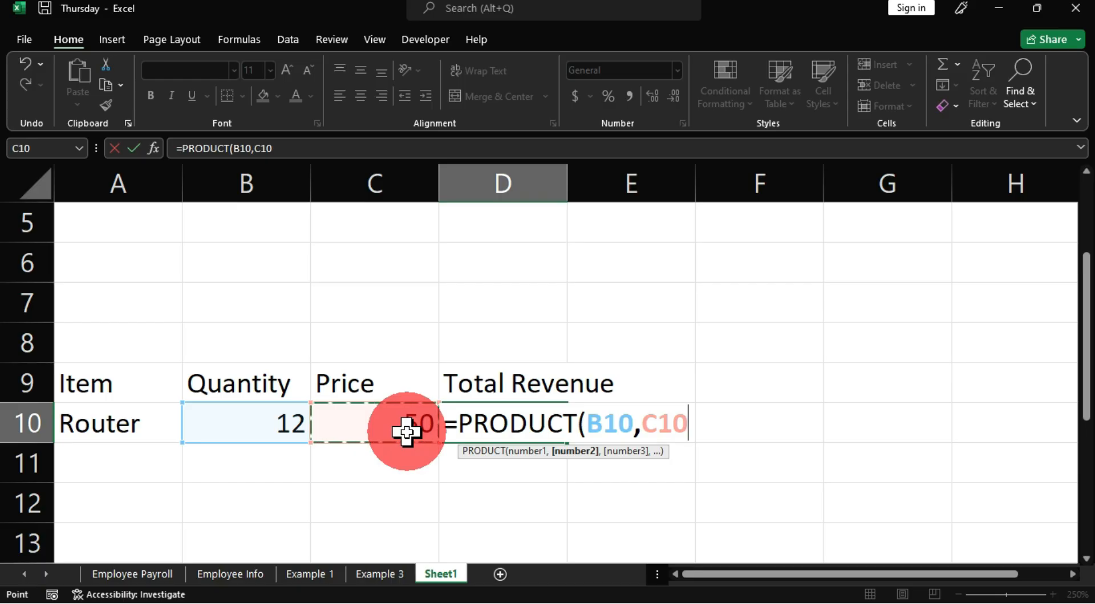
{"action": "key", "text": "Return"}
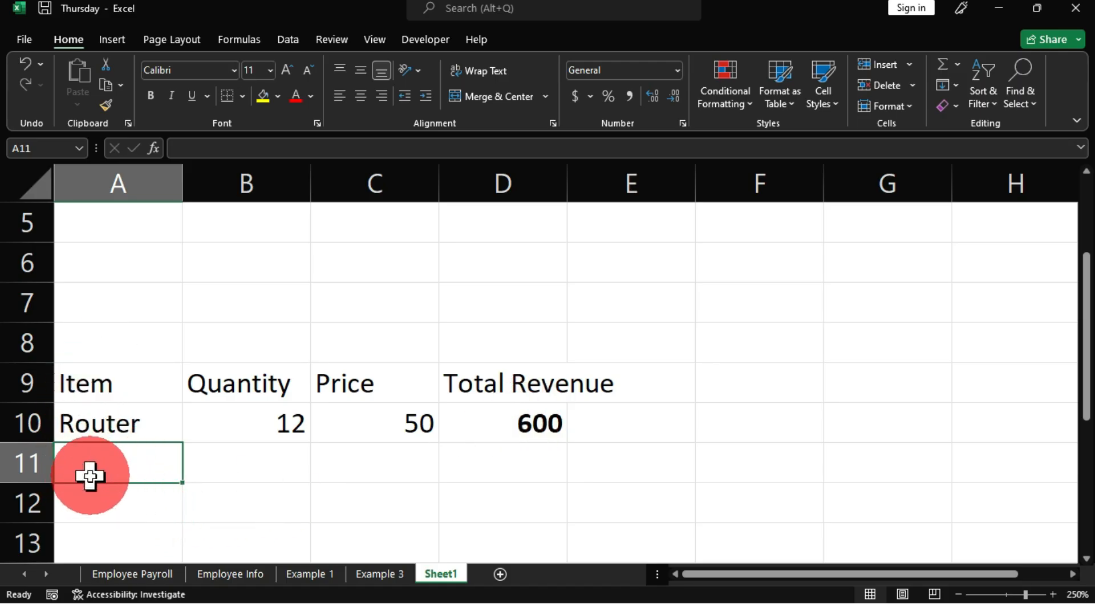
- Add a Monitor row in row 11 with quantity 15 and price 100, and fill the revenue formula from D10 down into D11
{"action": "type", "text": "Monitor"}
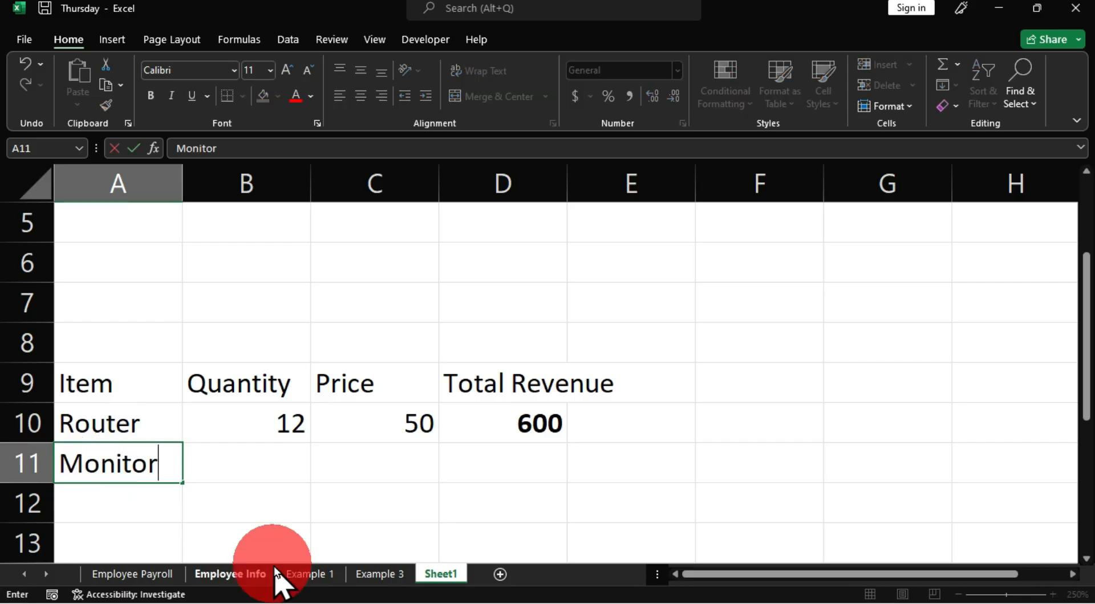
{"action": "key", "text": "Tab"}
{"action": "type", "text": "15"}
{"action": "key", "text": "Tab"}
{"action": "type", "text": "100"}
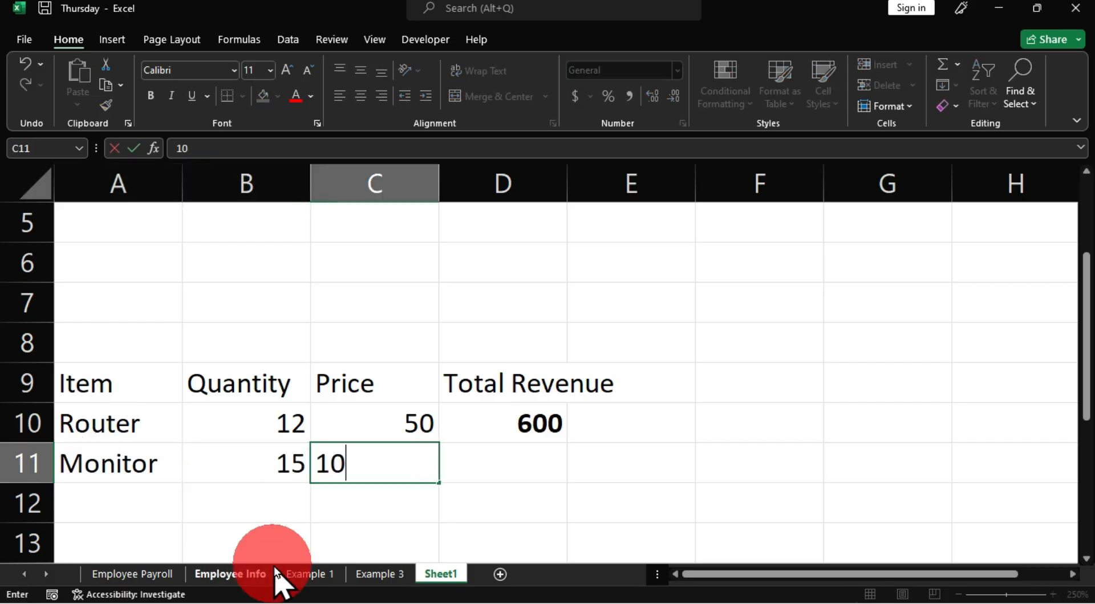
{"action": "key", "text": "Tab"}
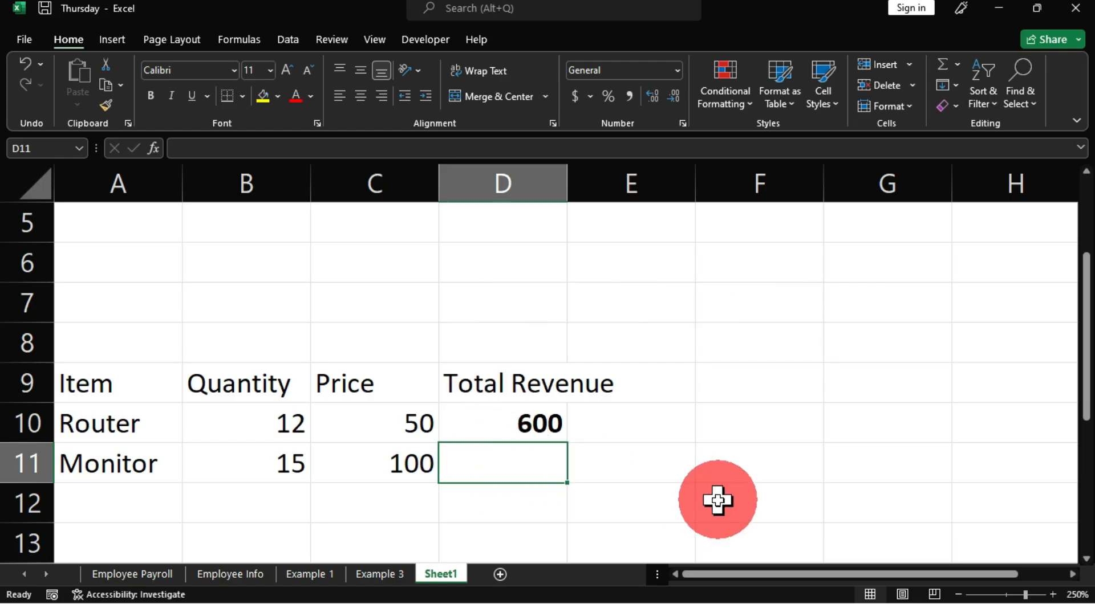
{"action": "key", "text": "ctrl+d"}
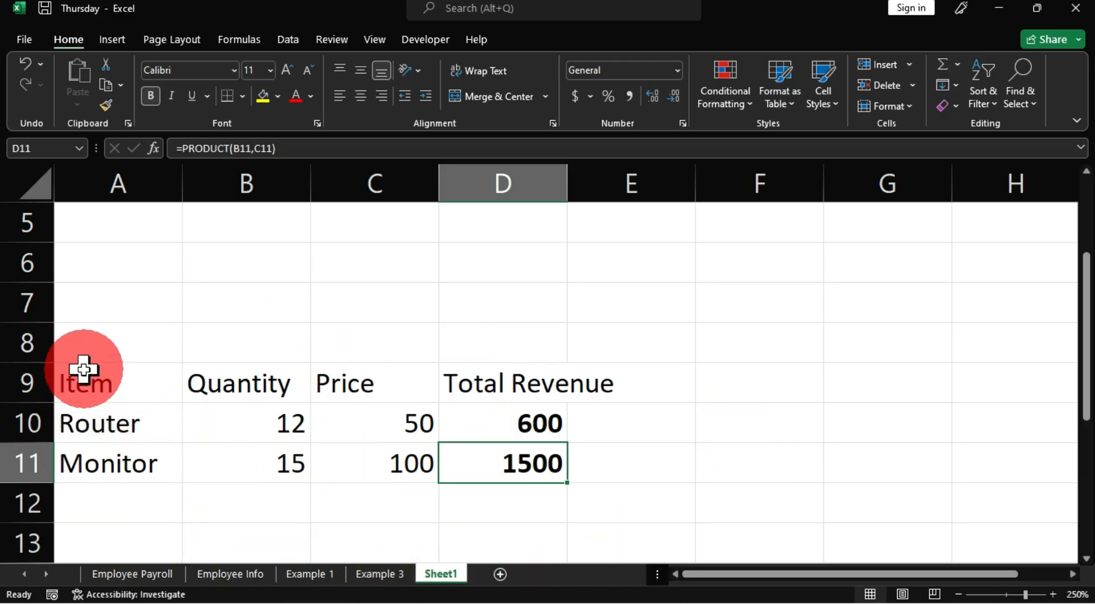
- Make the header cells A9:D9 bold and give them a golden-orange fill
{"action": "left_click", "coordinate": [70, 383]}
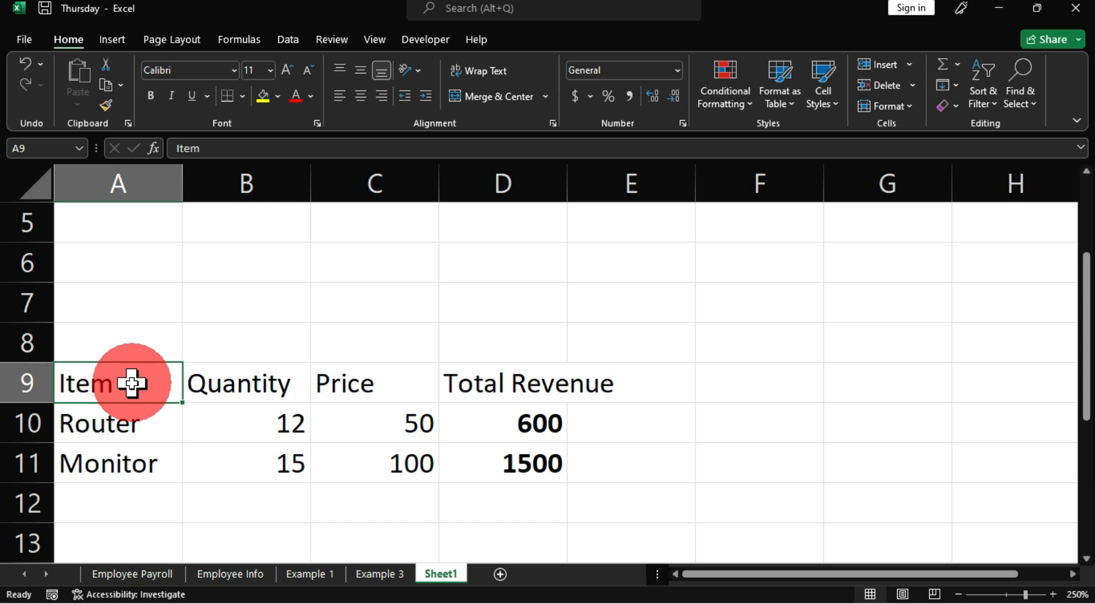
{"action": "key", "text": "ctrl+shift+Right"}
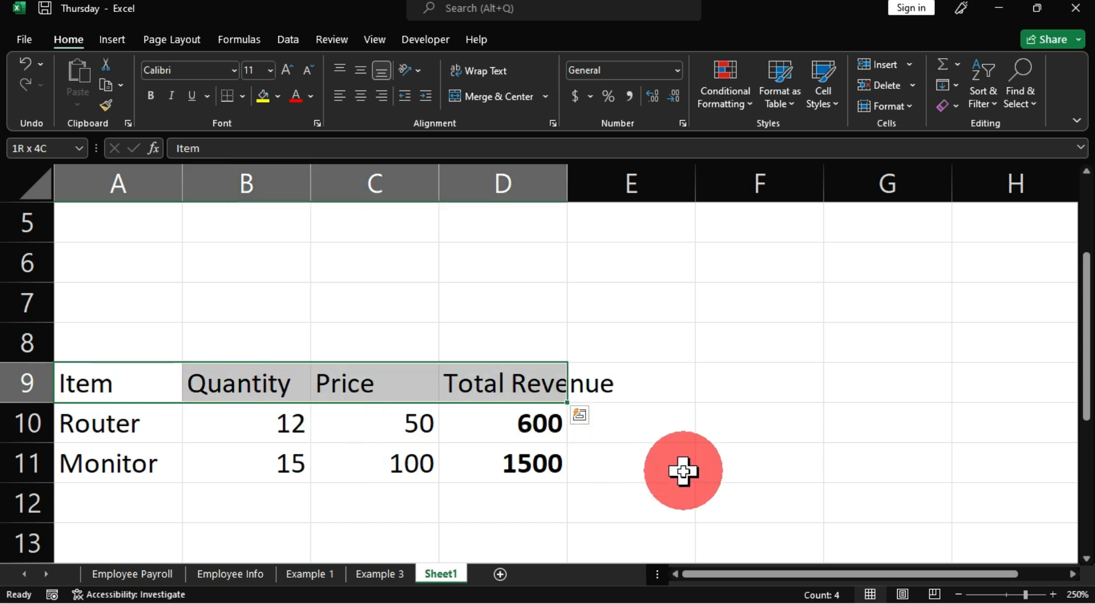
{"action": "key", "text": "ctrl+b"}
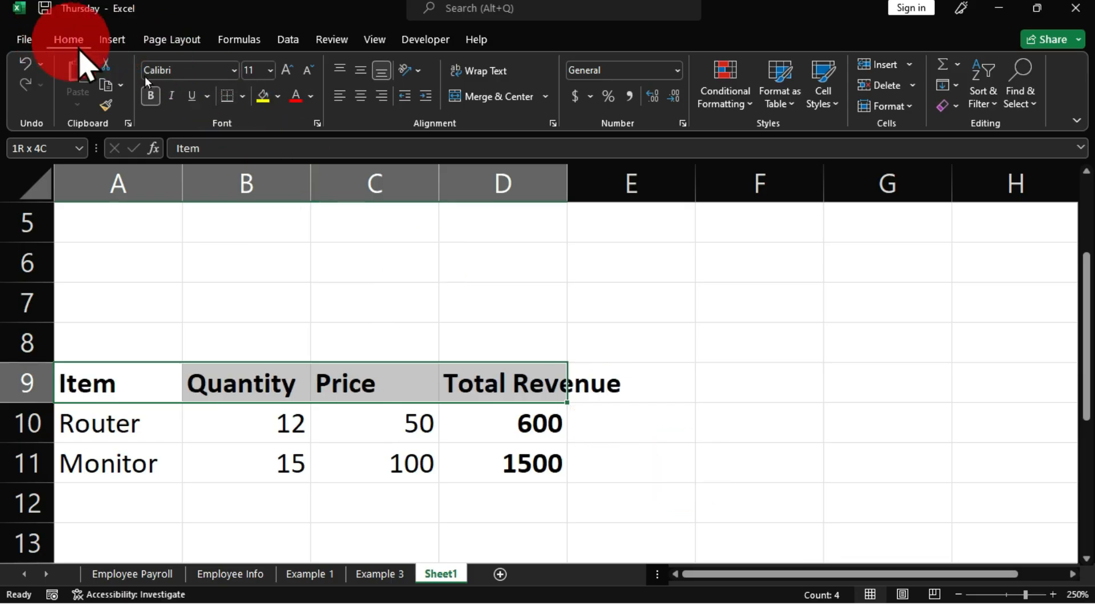
{"action": "left_click", "coordinate": [278, 98]}
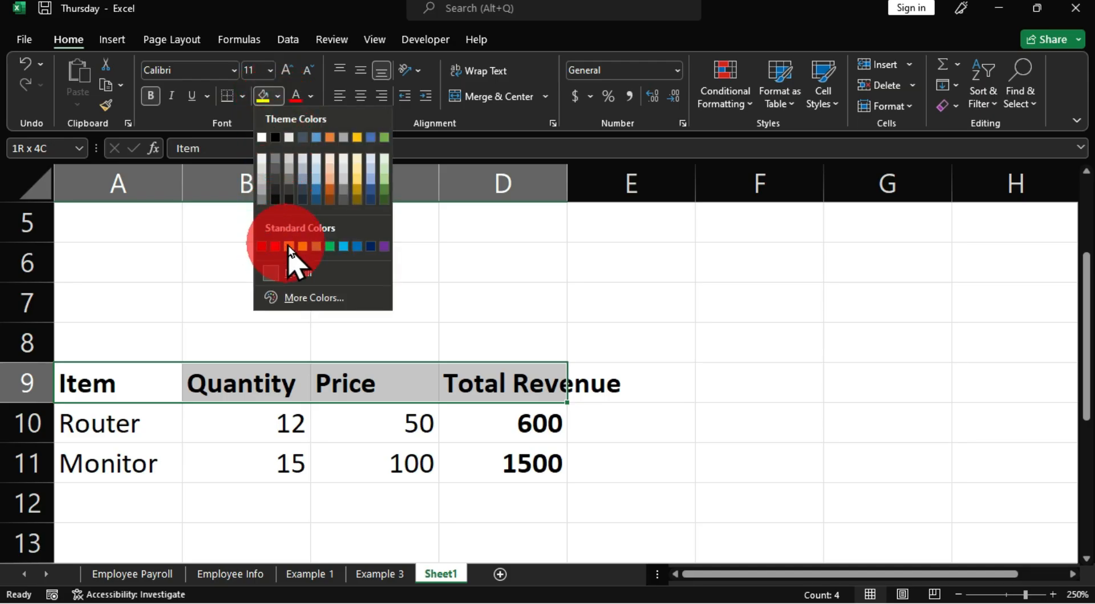
{"action": "left_click", "coordinate": [289, 246]}
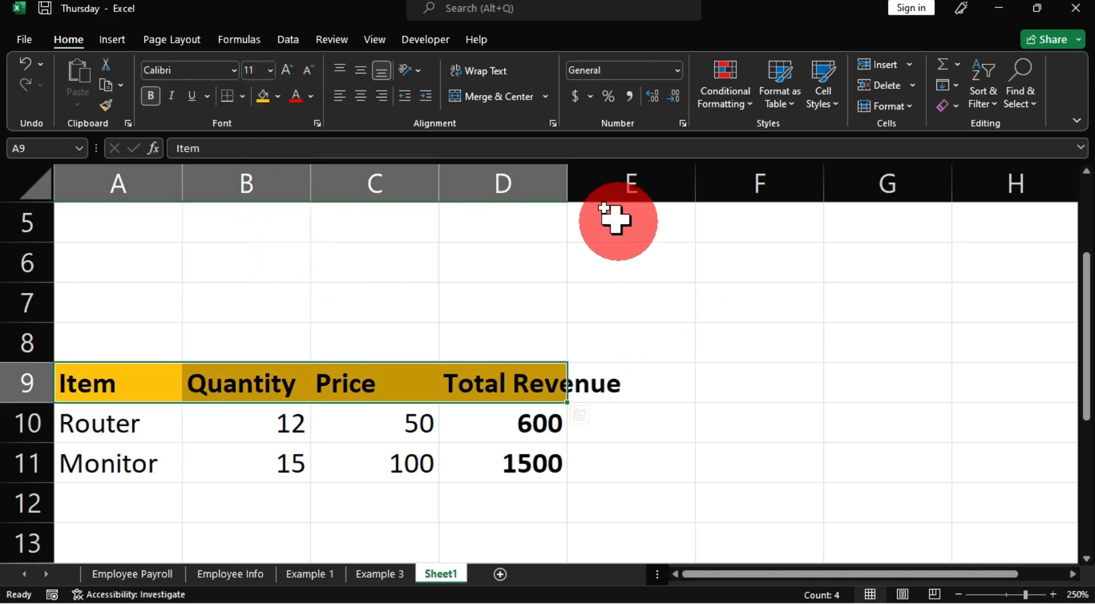
- Autofit column D to its content and left-align the values in B10:D11
{"action": "double_click", "coordinate": [568, 182]}
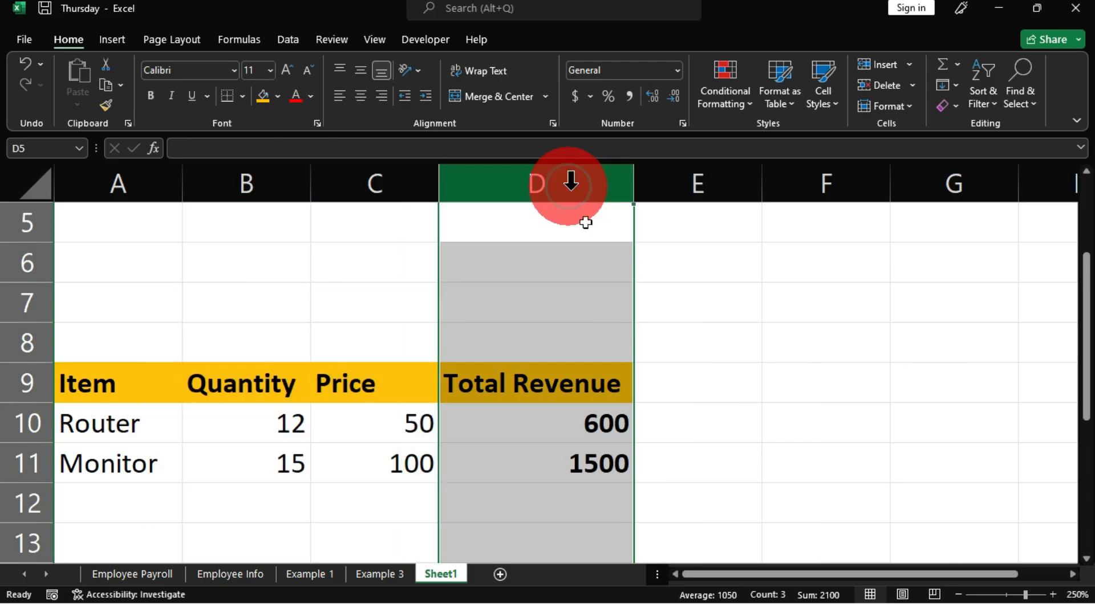
{"action": "left_click", "coordinate": [735, 486]}
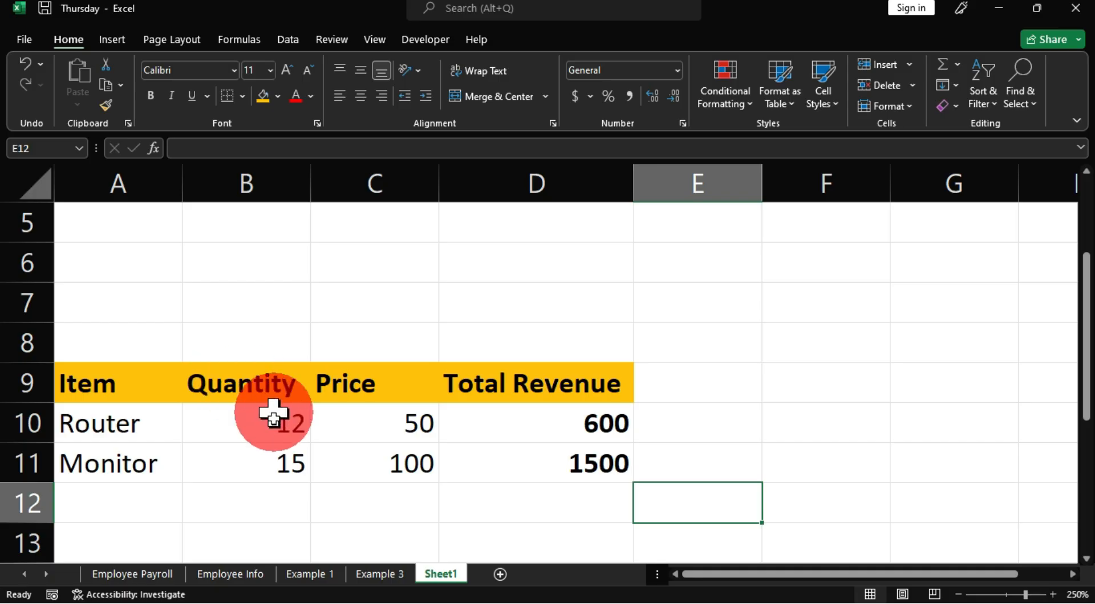
{"action": "left_click_drag", "start_coordinate": [266, 421], "coordinate": [559, 469]}
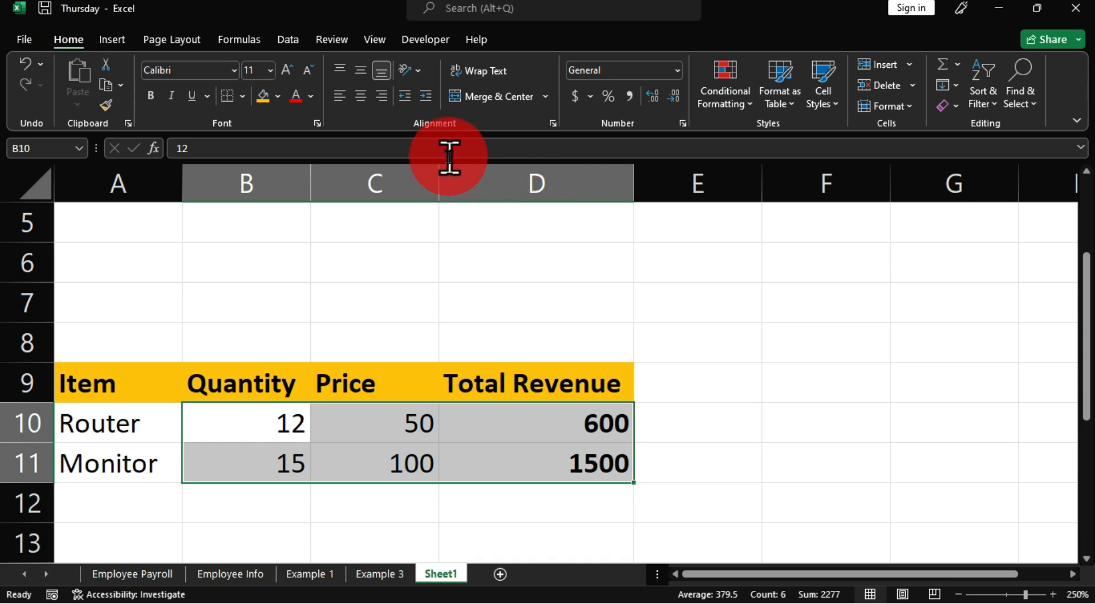
{"action": "left_click", "coordinate": [340, 97]}
{"action": "left_click", "coordinate": [778, 376]}
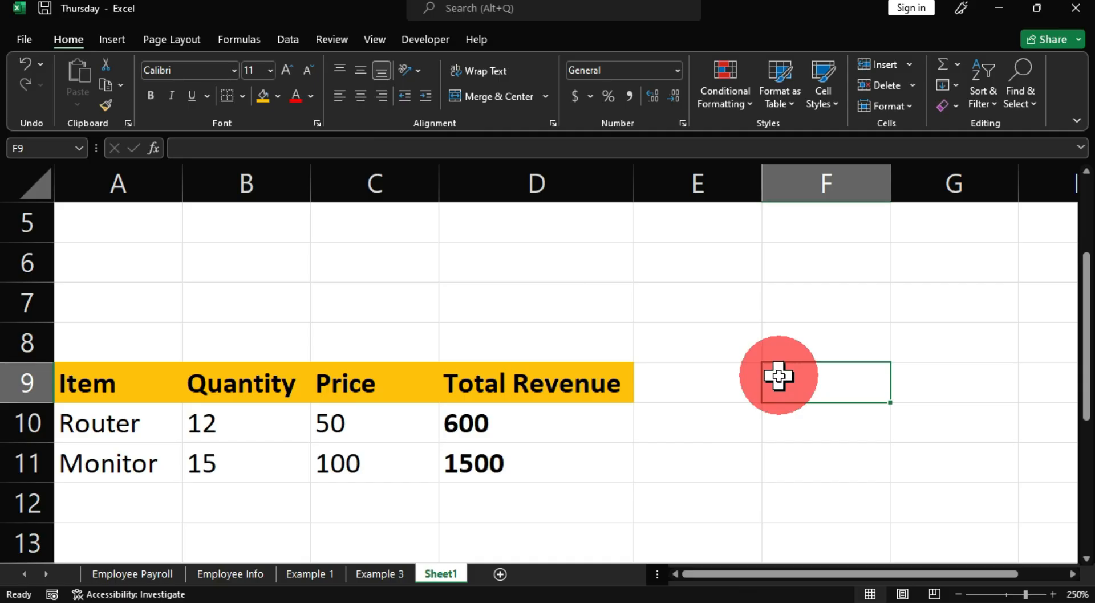
- Enter the label Item in A1 and the value Keyboard beside it in B1
{"action": "scroll", "coordinate": [755, 465], "scroll_direction": "up", "scroll_amount": 3}
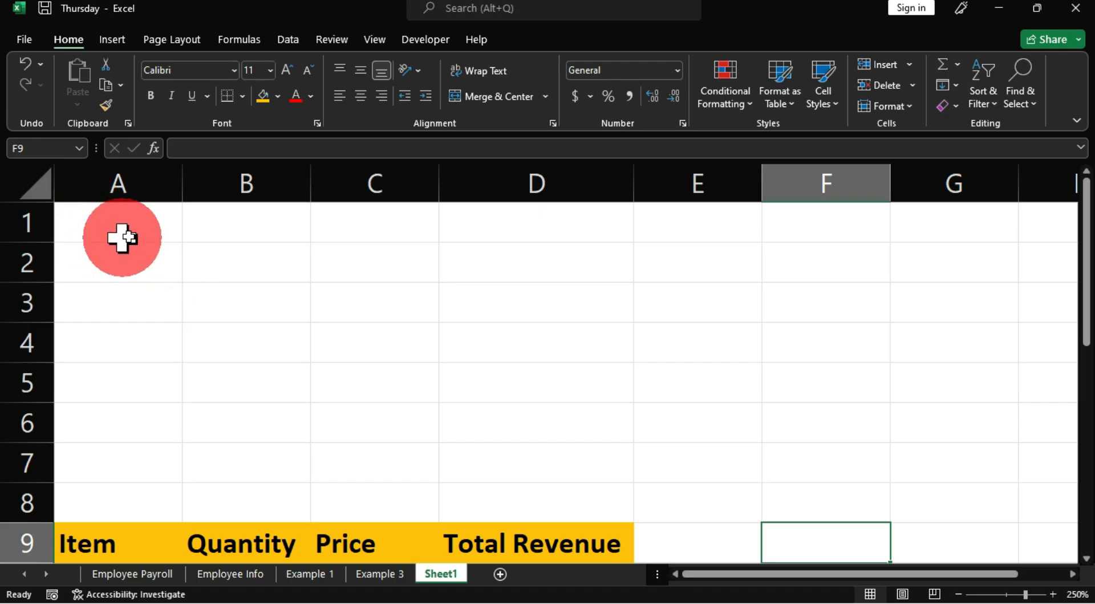
{"action": "left_click", "coordinate": [106, 221]}
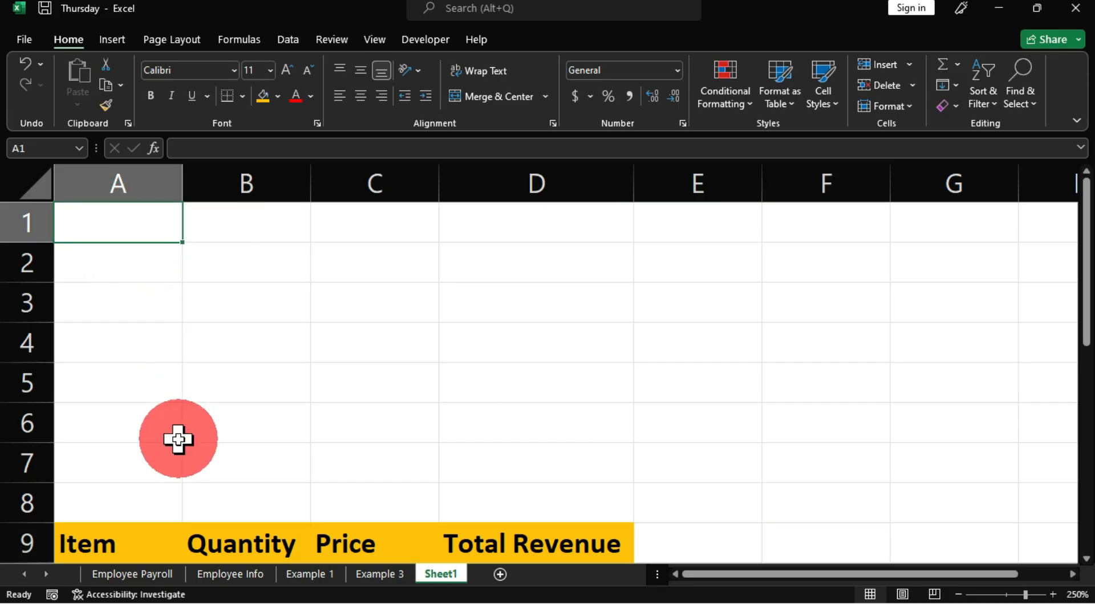
{"action": "type", "text": "Item"}
{"action": "key", "text": "Tab"}
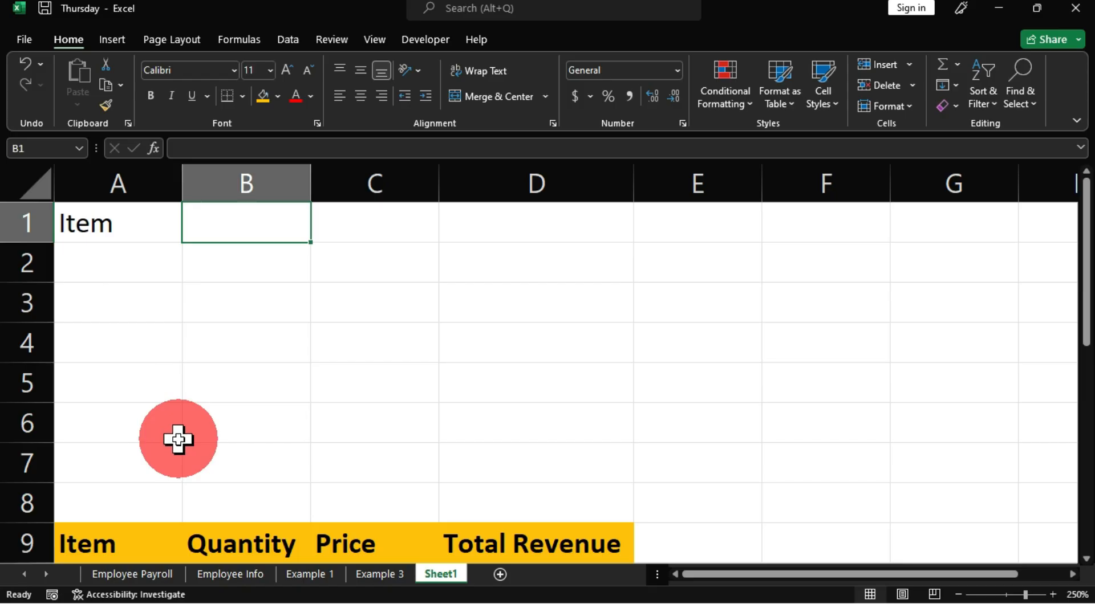
{"action": "type", "text": "Keyboard"}
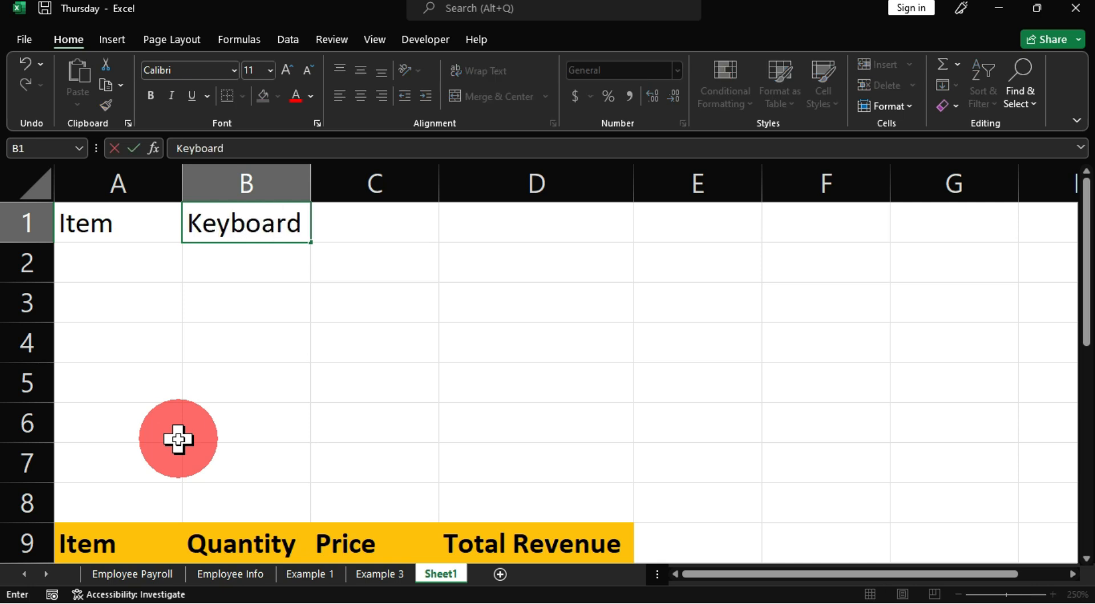
{"action": "key", "text": "Return"}
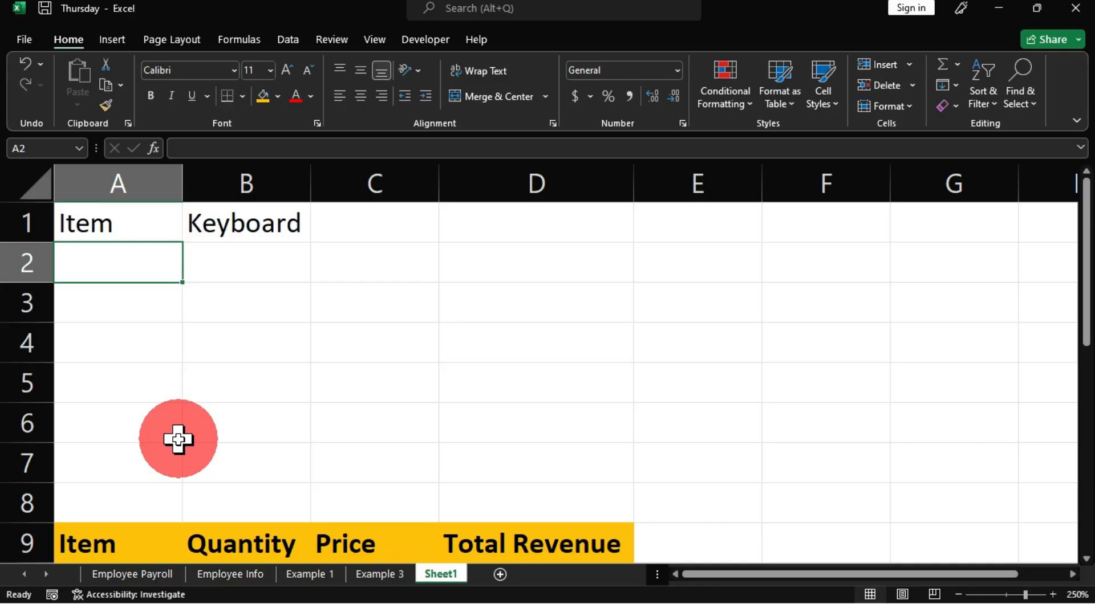
- Enter the label Quantity in A2 and the value 10 beside it in B2
{"action": "type", "text": "Quan"}
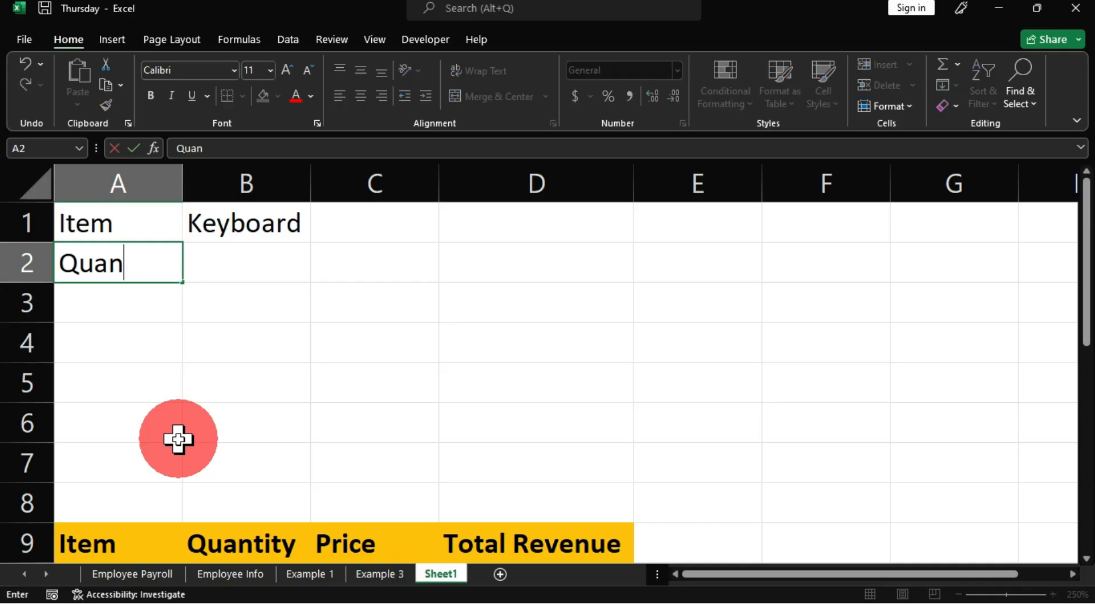
{"action": "type", "text": "tity"}
{"action": "key", "text": "Tab"}
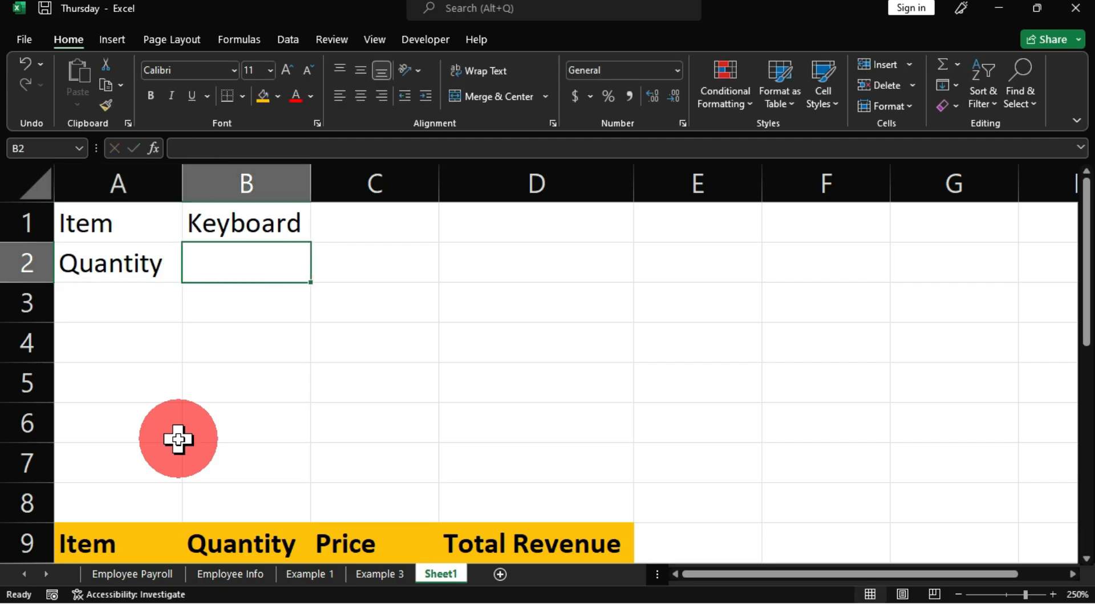
{"action": "type", "text": "10"}
{"action": "key", "text": "Return"}
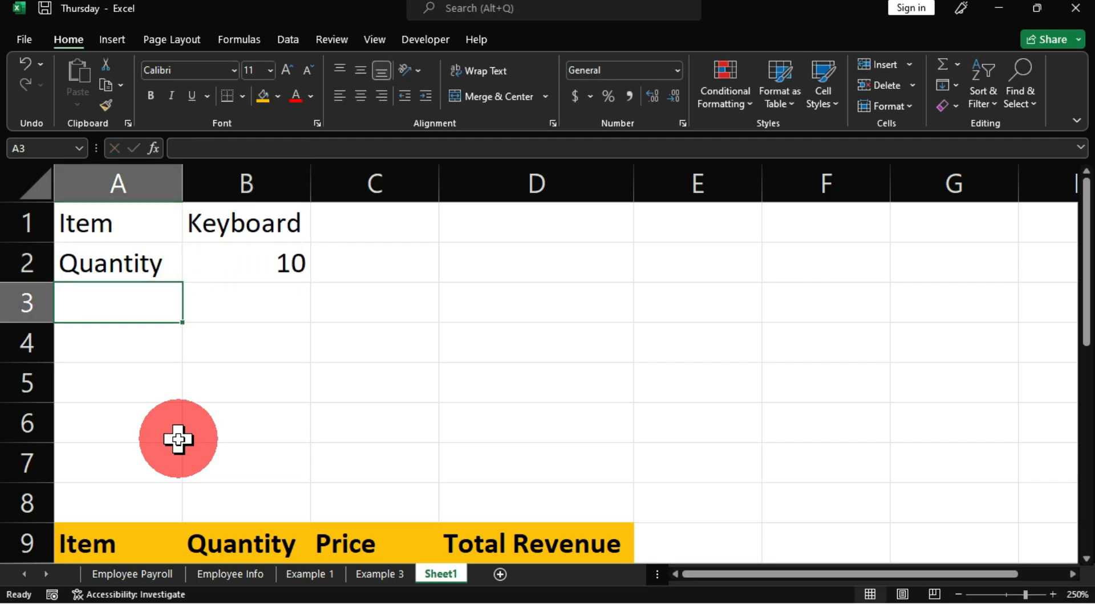
- Enter the label Price in A3 and the value 58 beside it in B3
{"action": "type", "text": "Pri"}
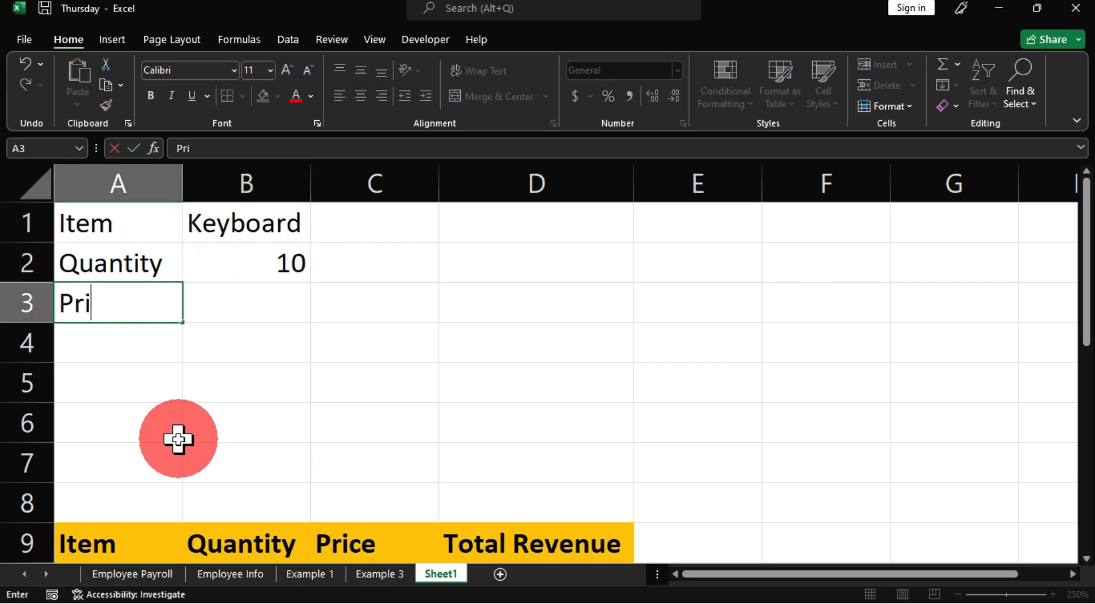
{"action": "type", "text": "c e"}
{"action": "key", "text": "Tab"}
{"action": "type", "text": "58"}
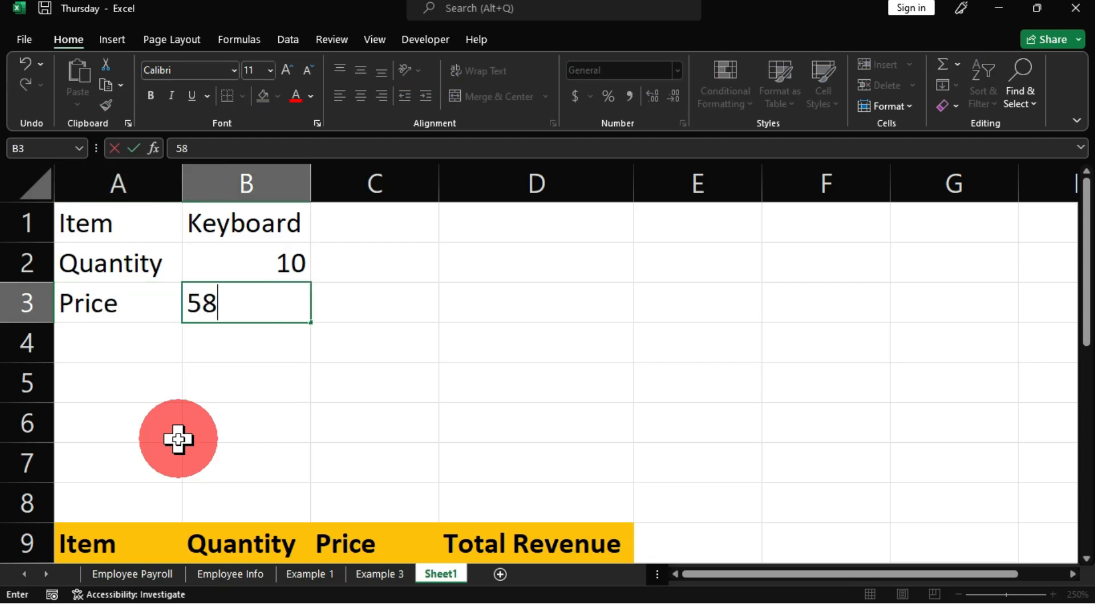
{"action": "key", "text": "ctrl+Return"}
{"action": "key", "text": "Return"}
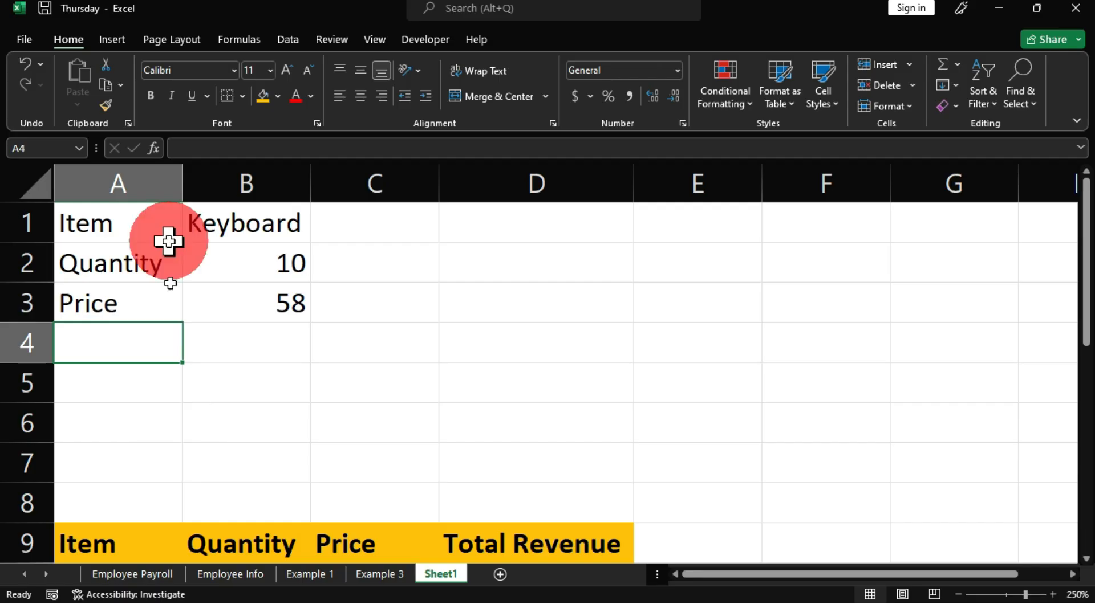
- Make the entry labels in A1:A3 bold and give them a yellow fill
{"action": "scroll", "coordinate": [232, 481], "scroll_direction": "down", "scroll_amount": 3}
{"action": "scroll", "coordinate": [246, 462], "scroll_direction": "up", "scroll_amount": 1}
{"action": "scroll", "coordinate": [247, 462], "scroll_direction": "up", "scroll_amount": 3}
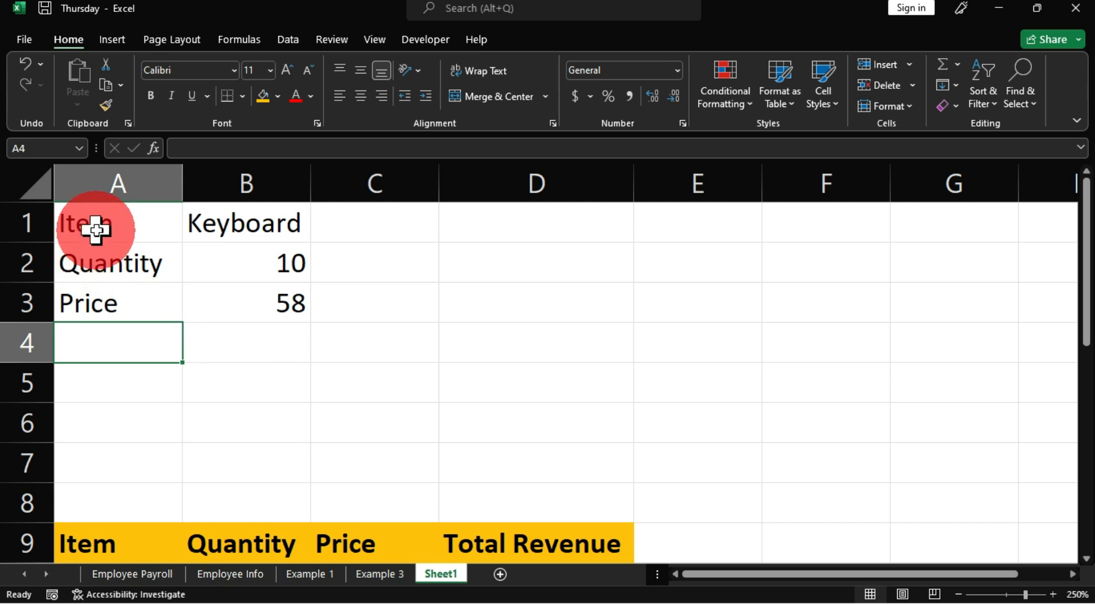
{"action": "left_click_drag", "start_coordinate": [97, 227], "coordinate": [95, 289]}
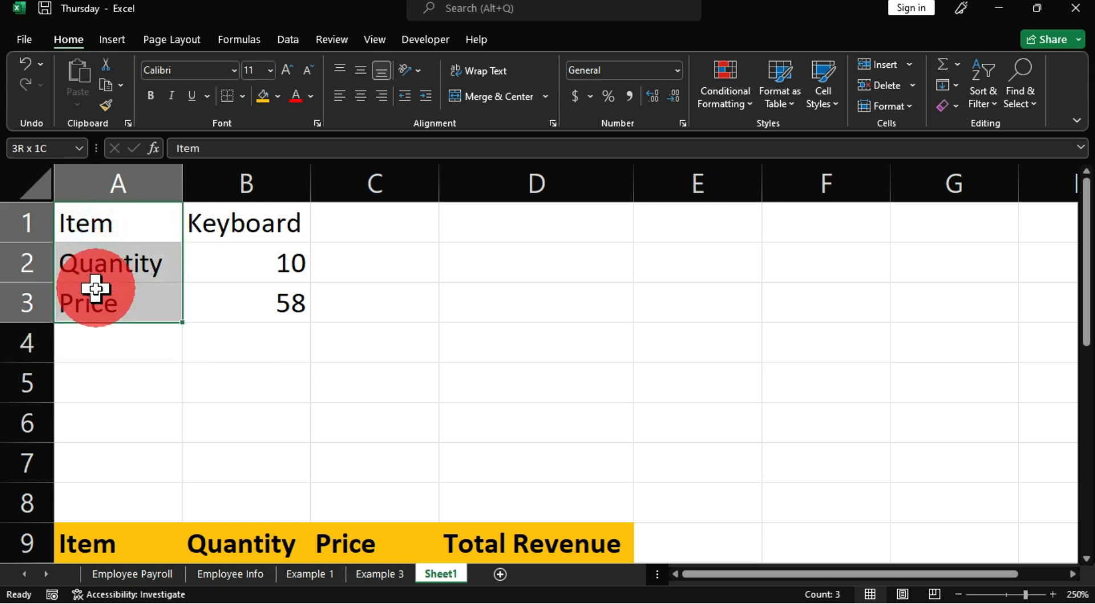
{"action": "left_click", "coordinate": [151, 95]}
{"action": "left_click", "coordinate": [278, 96]}
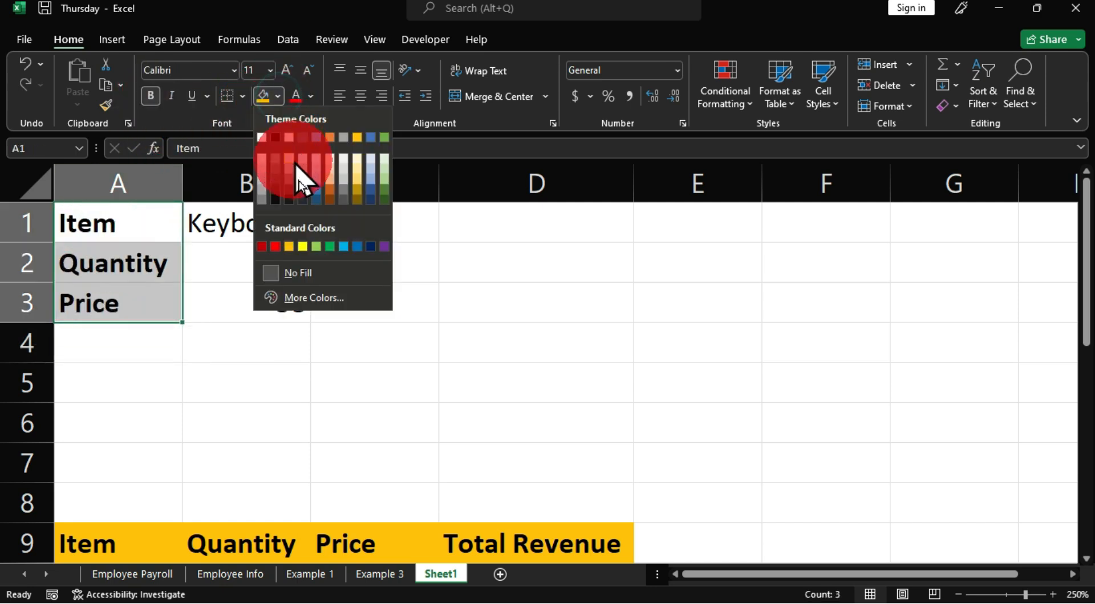
{"action": "left_click", "coordinate": [302, 246]}
- Left-align the entry values in B1:B3
{"action": "left_click_drag", "start_coordinate": [264, 225], "coordinate": [269, 303]}
{"action": "left_click", "coordinate": [339, 96]}
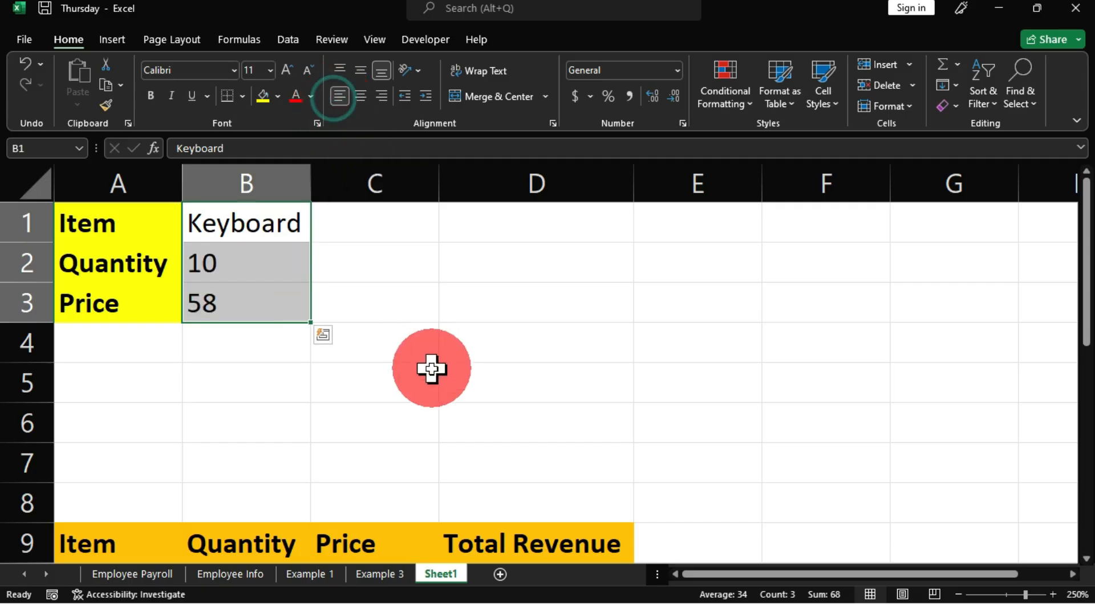
{"action": "left_click", "coordinate": [431, 369]}
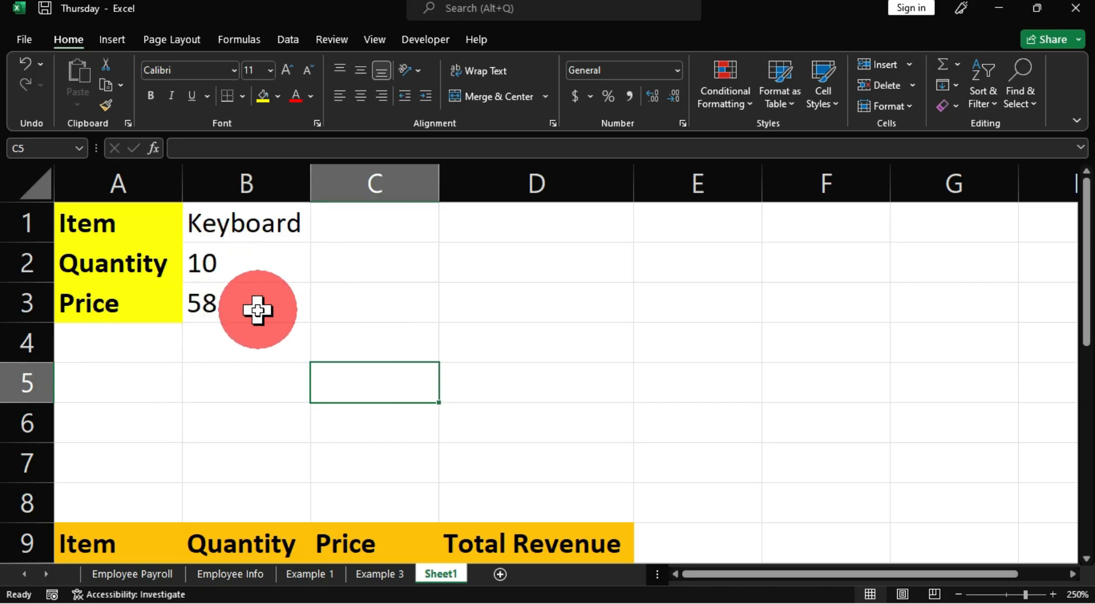
- Format the price in B3 and the total revenues in D10 and D11 together as Currency with the GHC symbol
{"action": "left_click", "coordinate": [215, 300]}
{"action": "scroll", "coordinate": [215, 301], "scroll_direction": "down", "scroll_amount": 1}
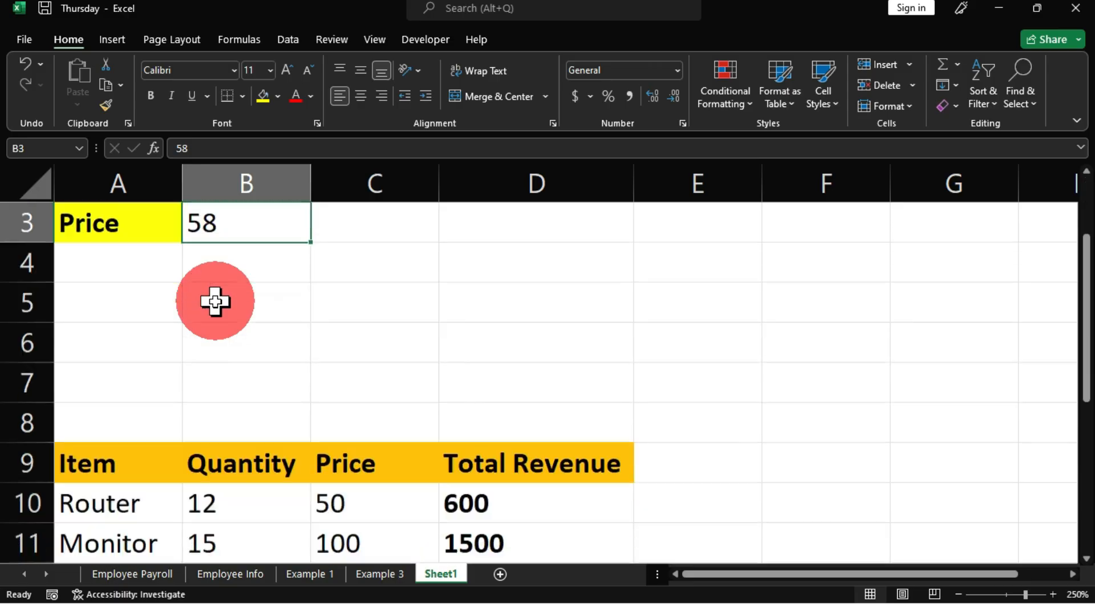
{"action": "scroll", "coordinate": [215, 301], "scroll_direction": "down", "scroll_amount": 2}
{"action": "left_click", "coordinate": [460, 341], "text": "ctrl"}
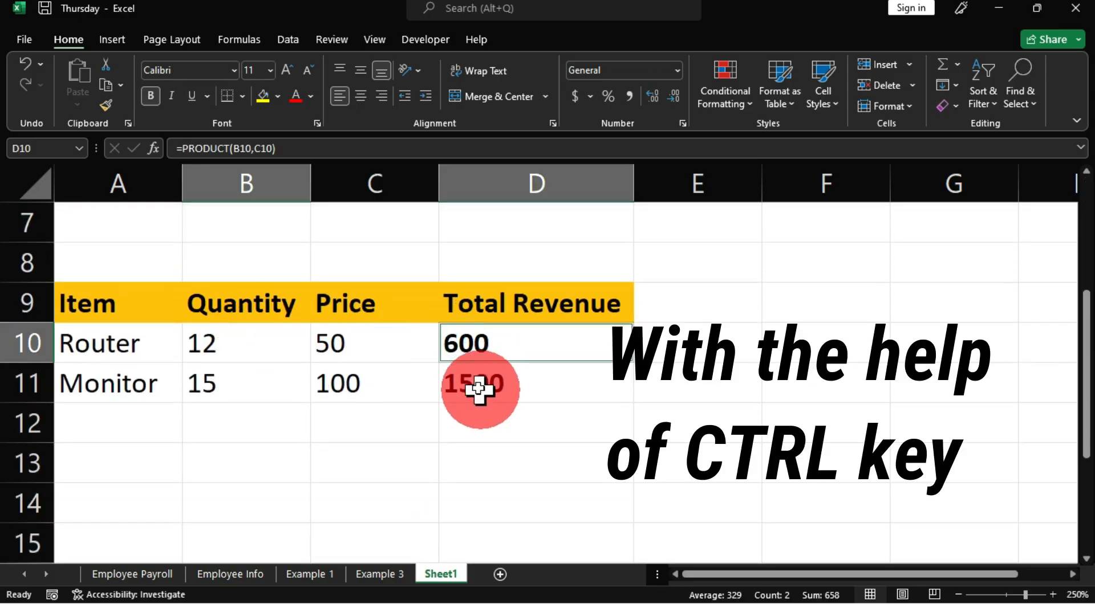
{"action": "left_click", "coordinate": [477, 390], "text": "ctrl"}
{"action": "scroll", "coordinate": [315, 489], "scroll_direction": "up", "scroll_amount": 3}
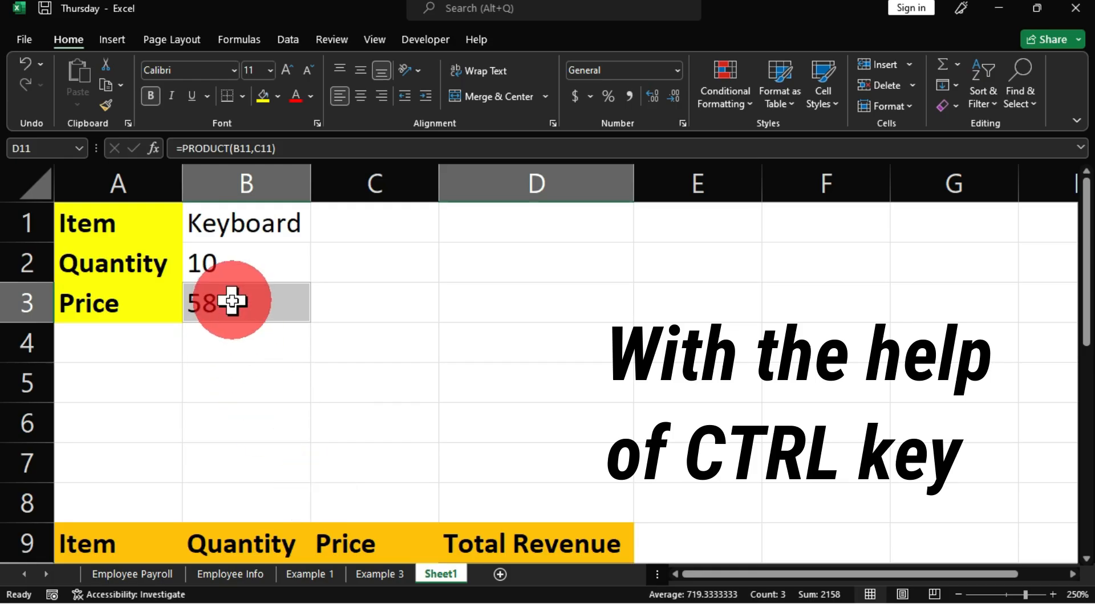
{"action": "scroll", "coordinate": [427, 403], "scroll_direction": "down", "scroll_amount": 1}
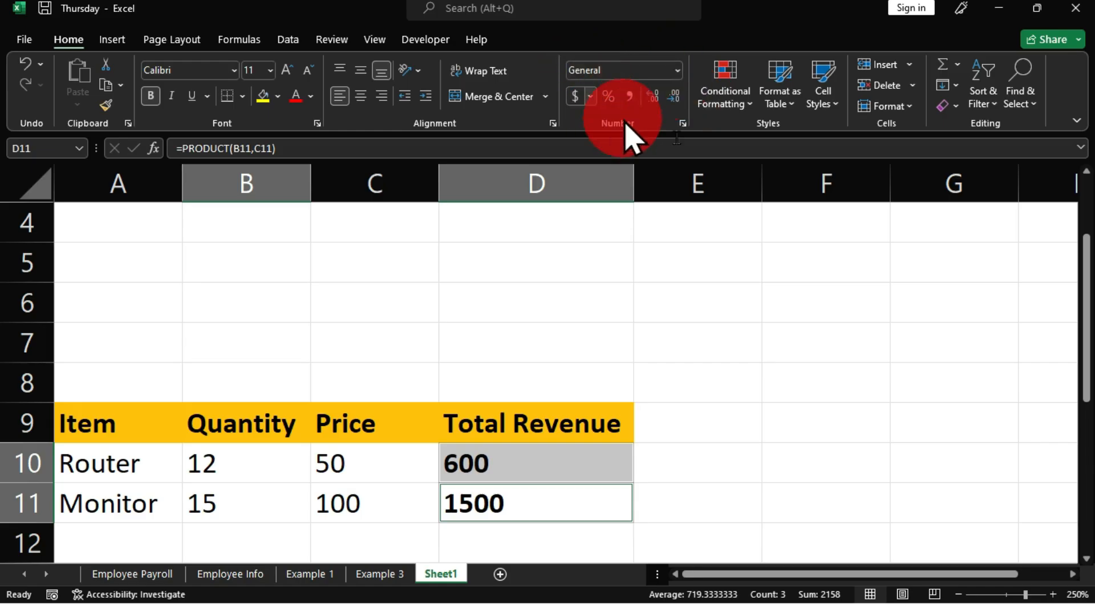
{"action": "left_click", "coordinate": [683, 125]}
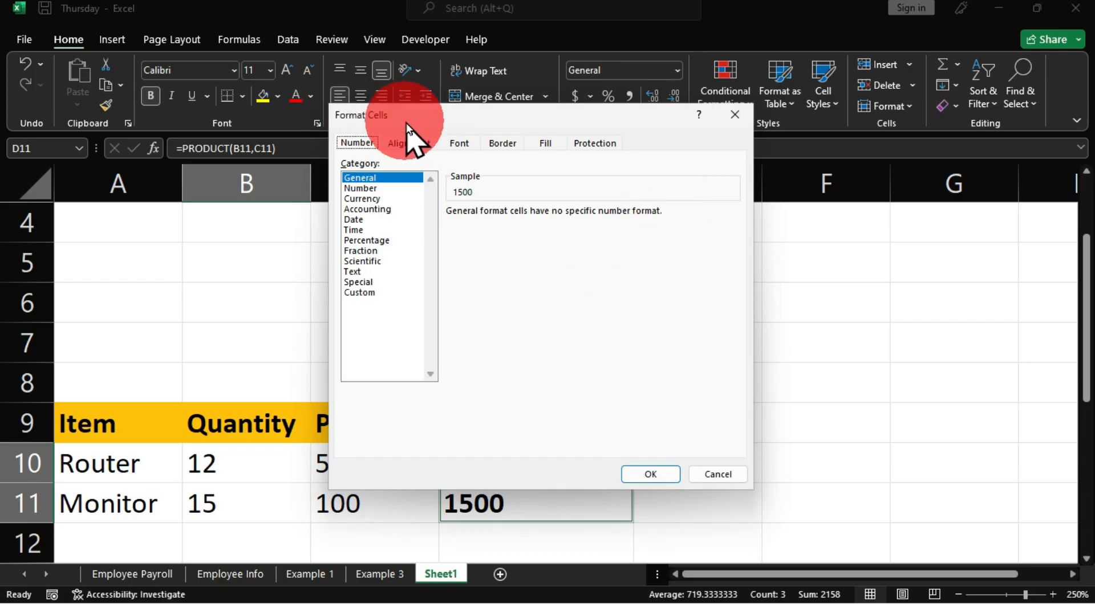
{"action": "left_click", "coordinate": [734, 115]}
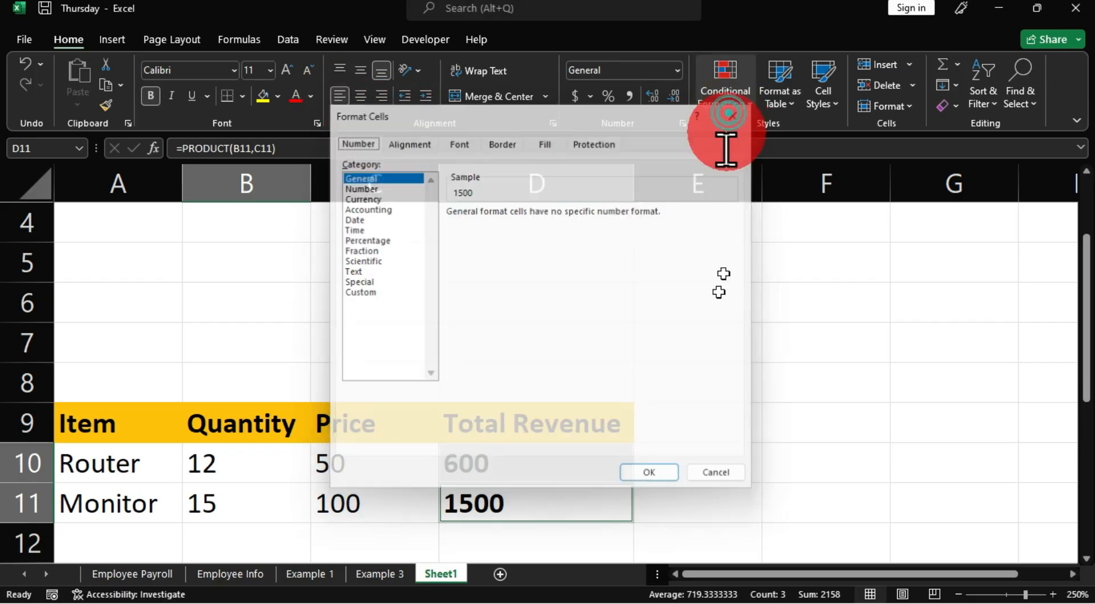
{"action": "key", "text": "ctrl+1"}
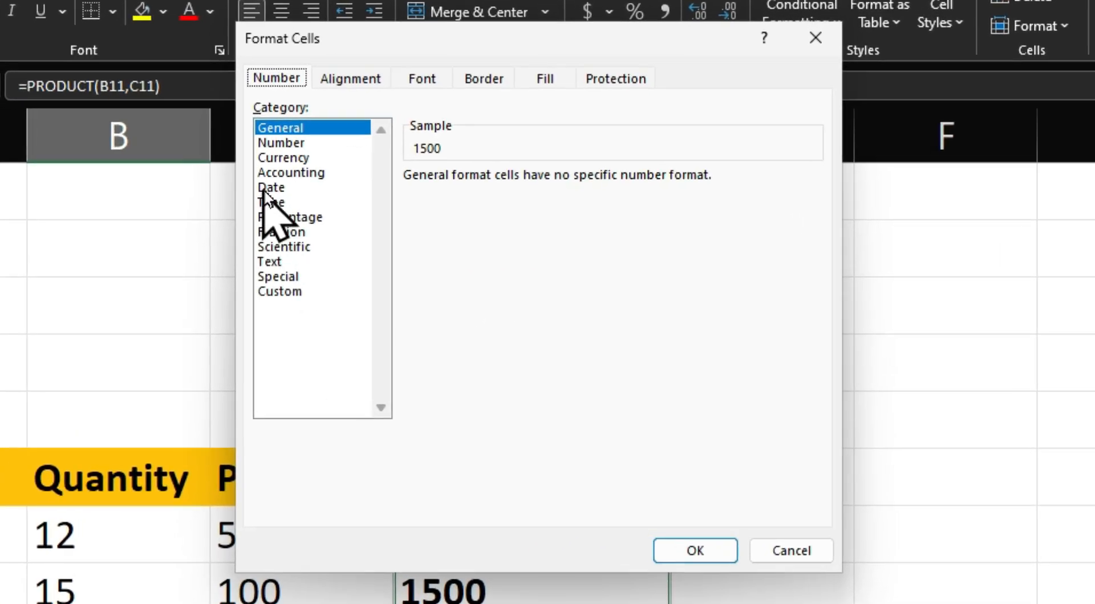
{"action": "left_click", "coordinate": [286, 158]}
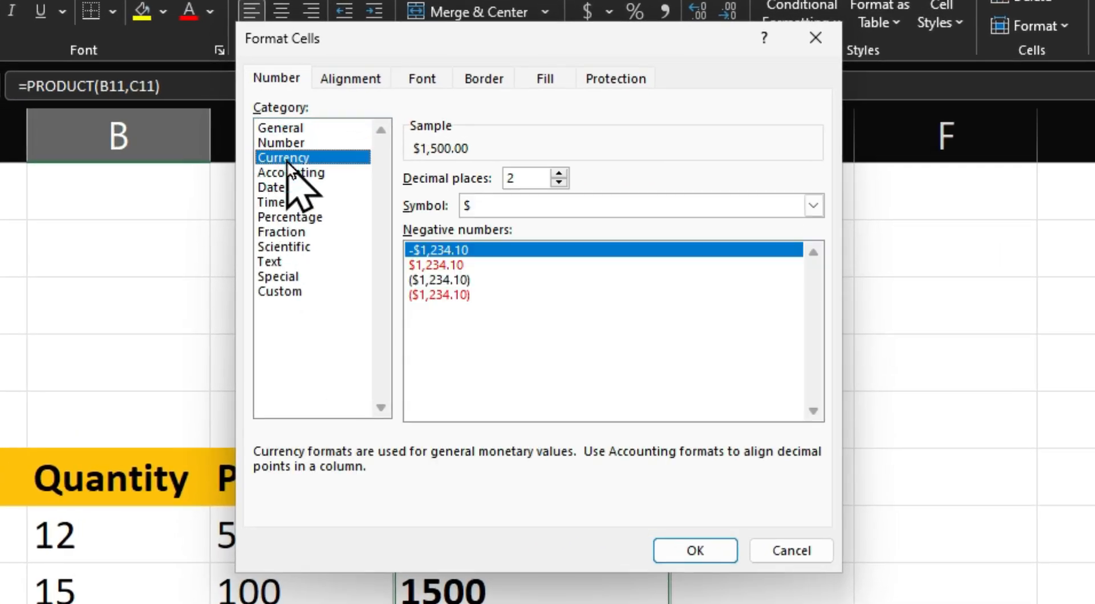
{"action": "left_click", "coordinate": [816, 209]}
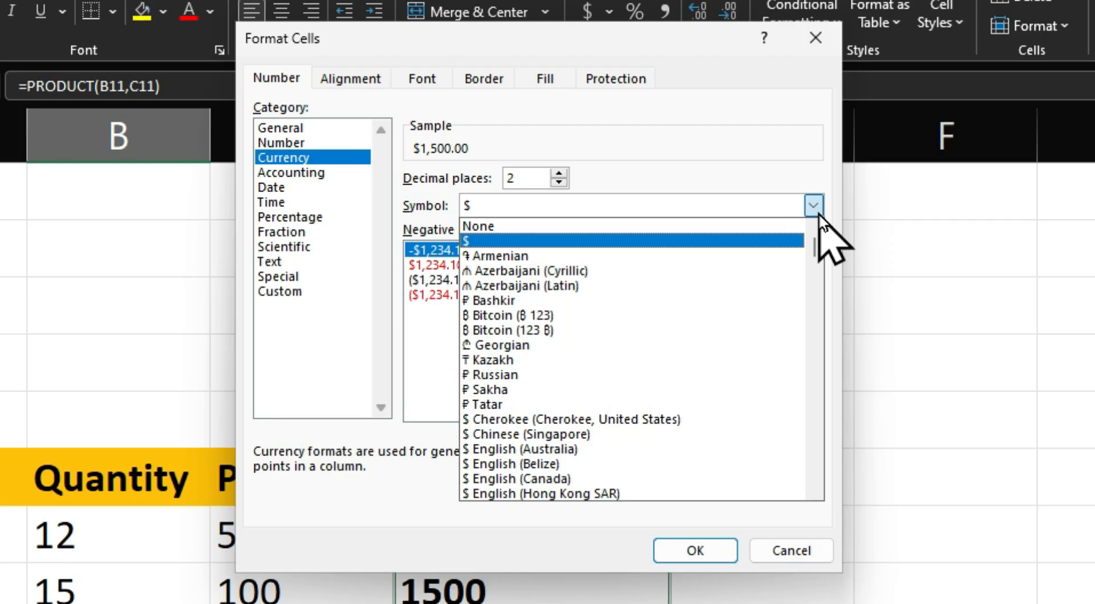
{"action": "type", "text": "gh"}
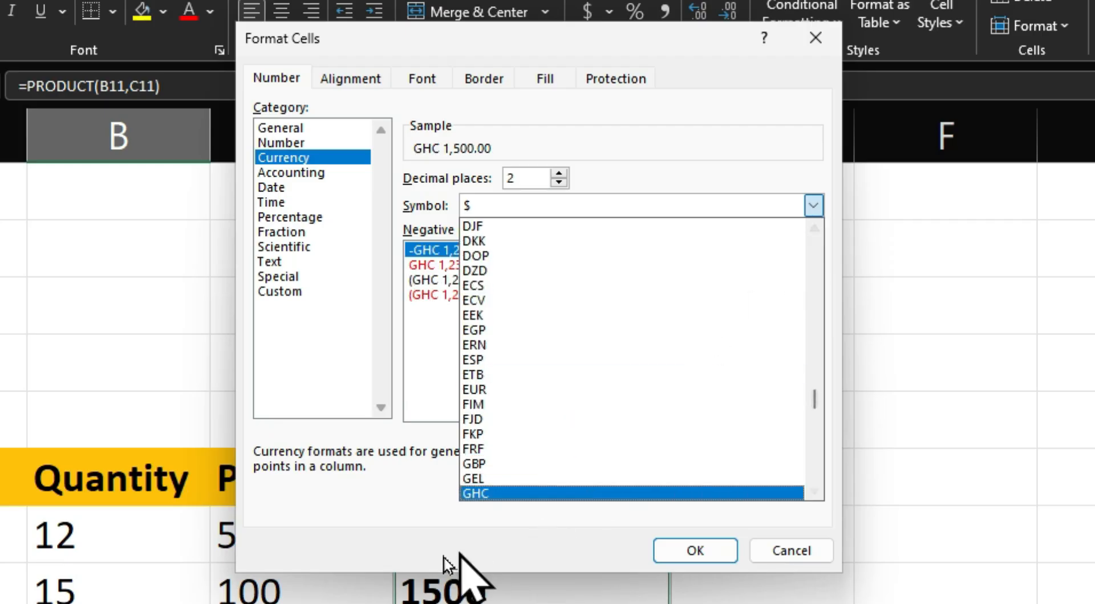
{"action": "left_click", "coordinate": [495, 497]}
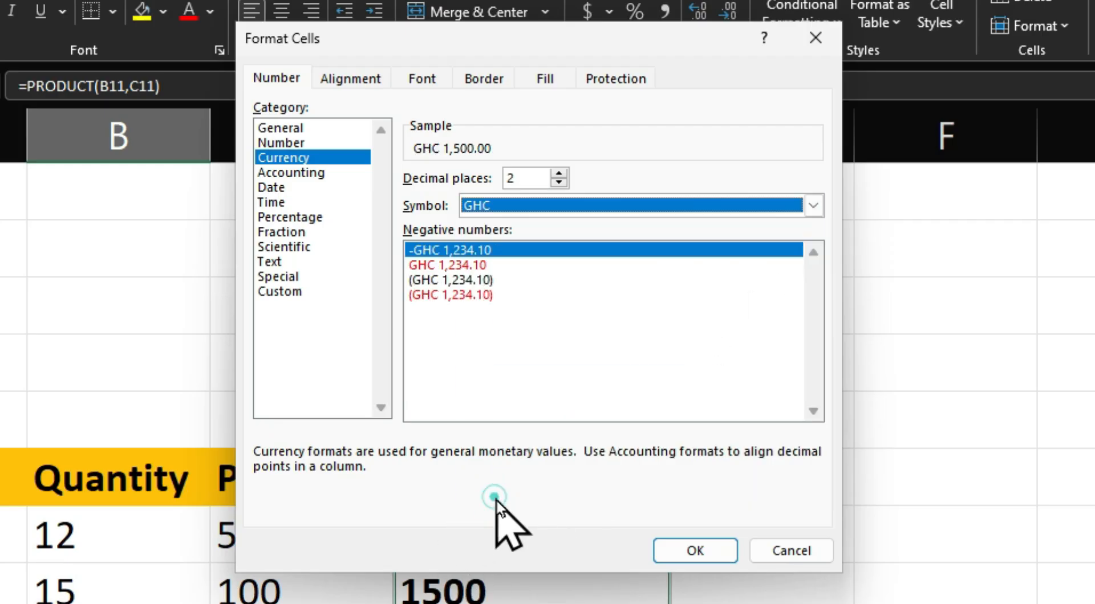
{"action": "left_click", "coordinate": [679, 557]}
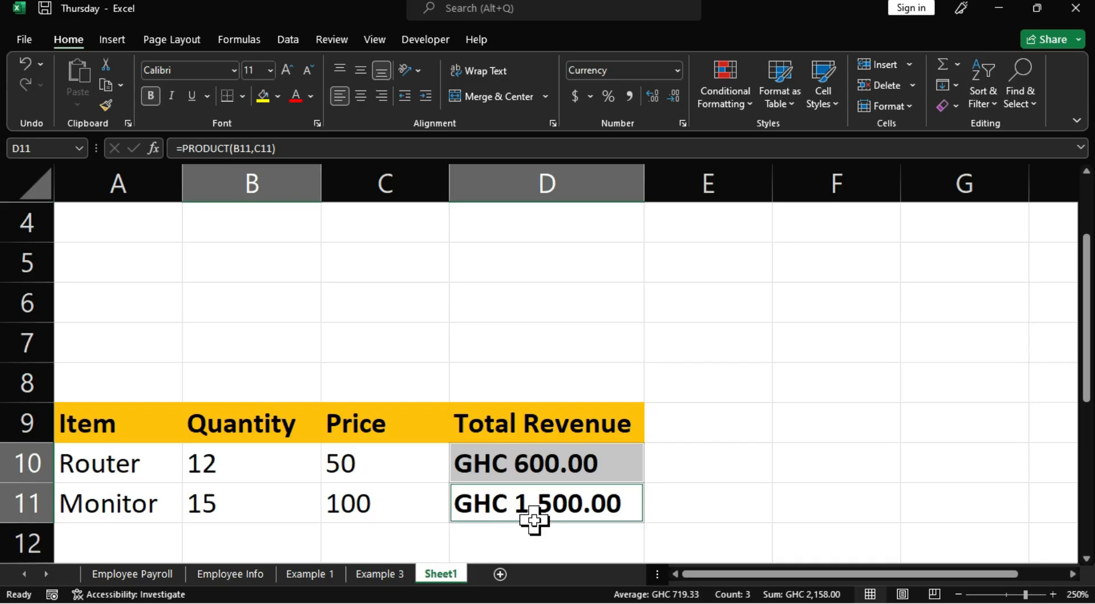
{"action": "scroll", "coordinate": [534, 520], "scroll_direction": "up", "scroll_amount": 1}
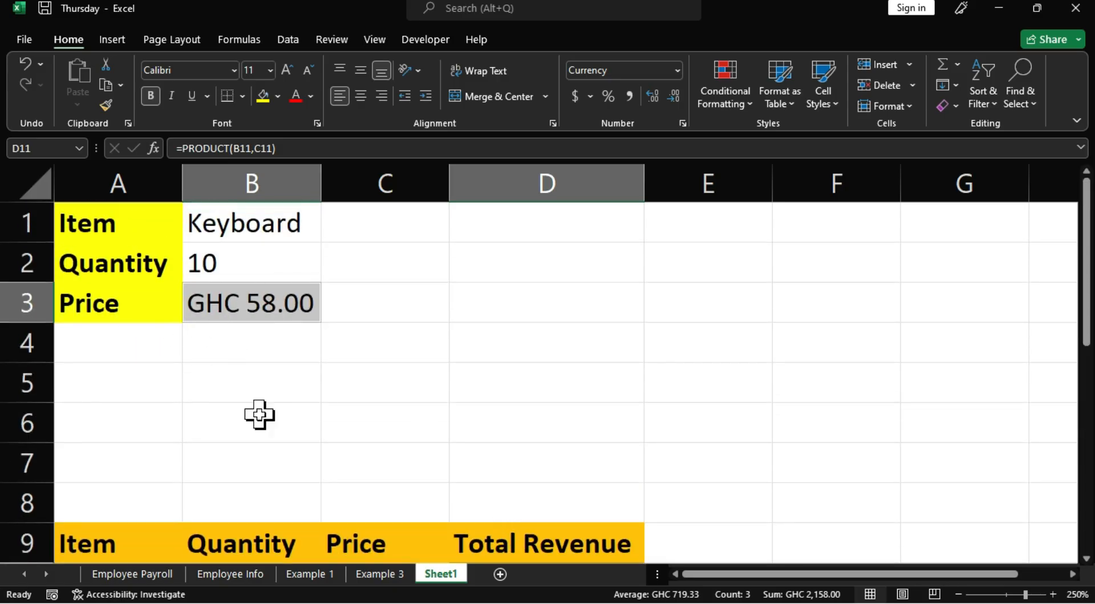
{"action": "scroll", "coordinate": [256, 415], "scroll_direction": "down", "scroll_amount": 1}
{"action": "scroll", "coordinate": [439, 465], "scroll_direction": "up", "scroll_amount": 1}
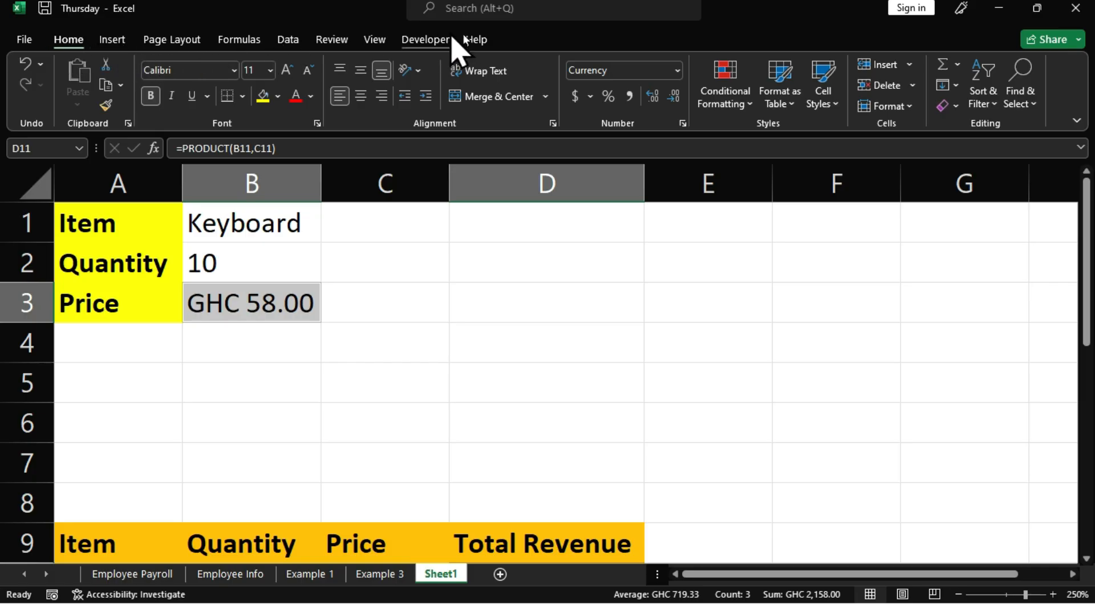
{"action": "left_click", "coordinate": [425, 41]}
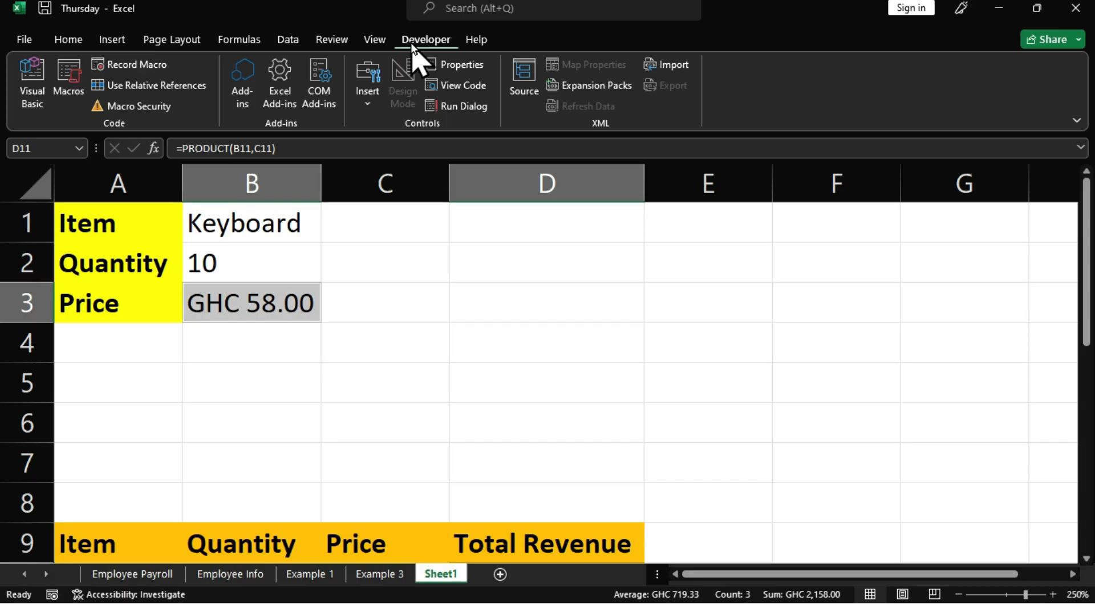
{"action": "left_click", "coordinate": [374, 44]}
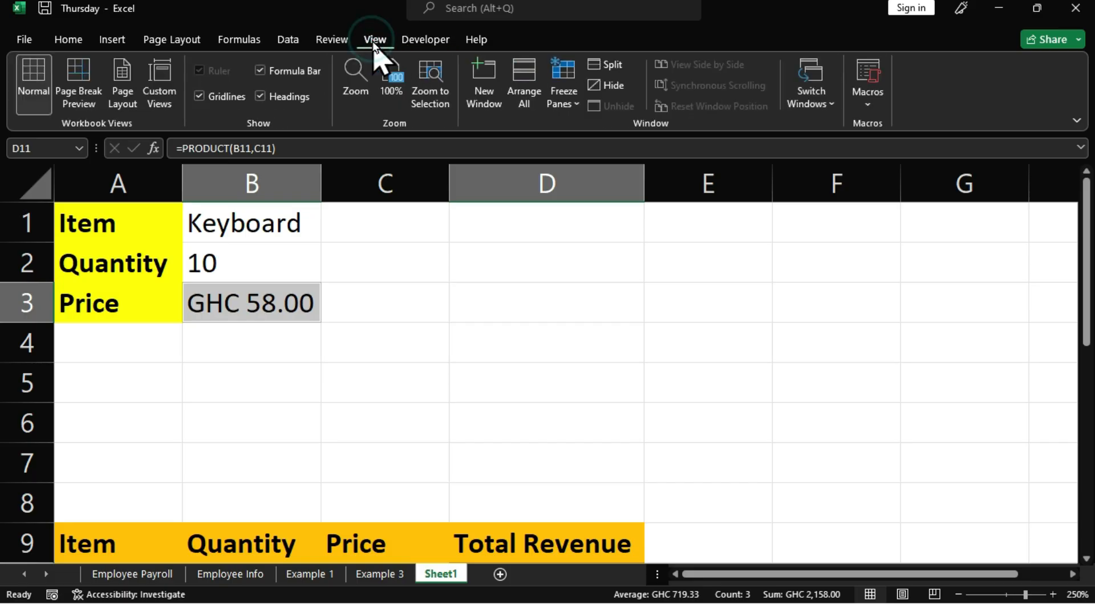
{"action": "left_click", "coordinate": [870, 114]}
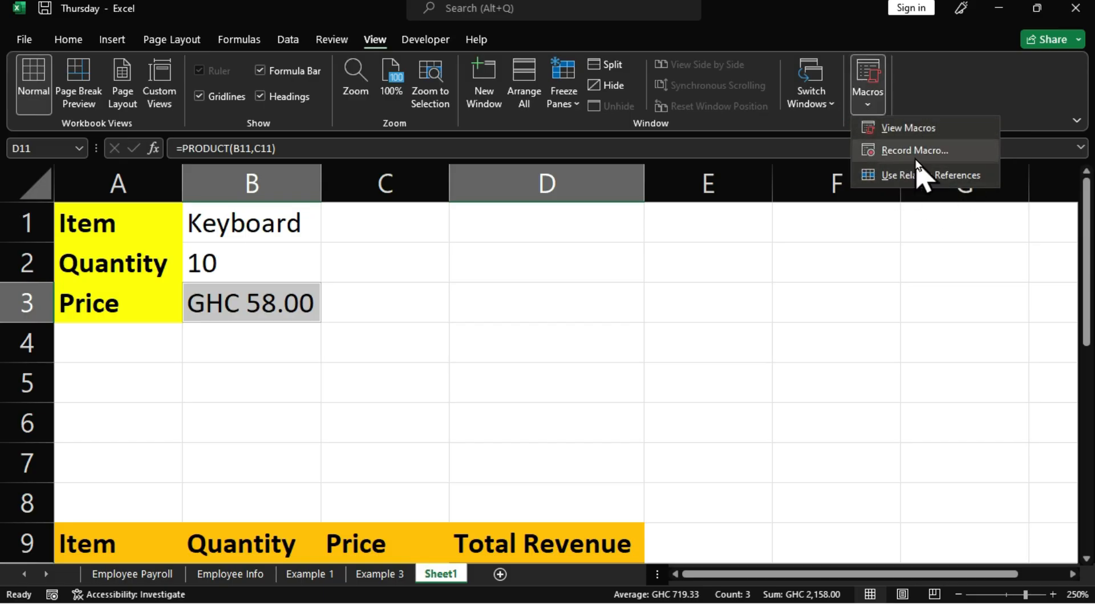
{"action": "left_click", "coordinate": [862, 107]}
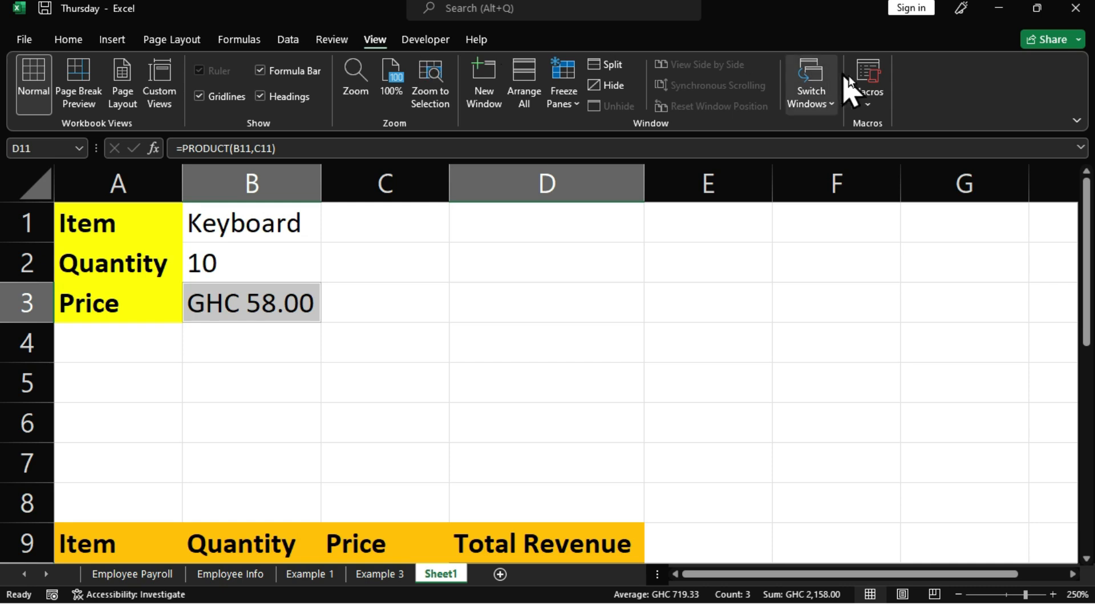
- Start recording a macro named BTC_Channel, stored in This Workbook
{"action": "left_click", "coordinate": [431, 40]}
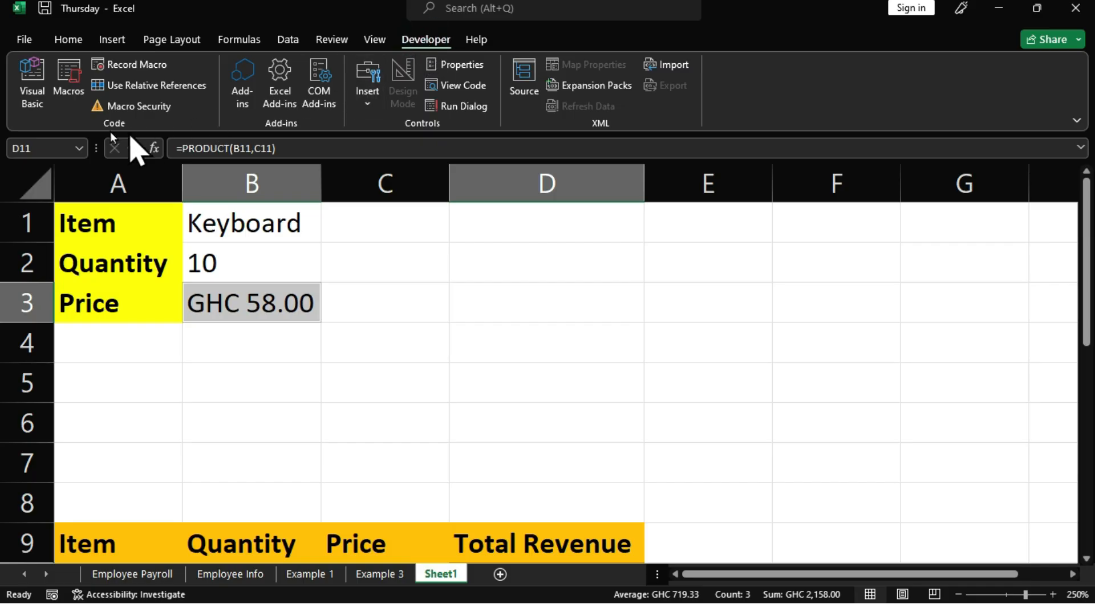
{"action": "left_click", "coordinate": [136, 65]}
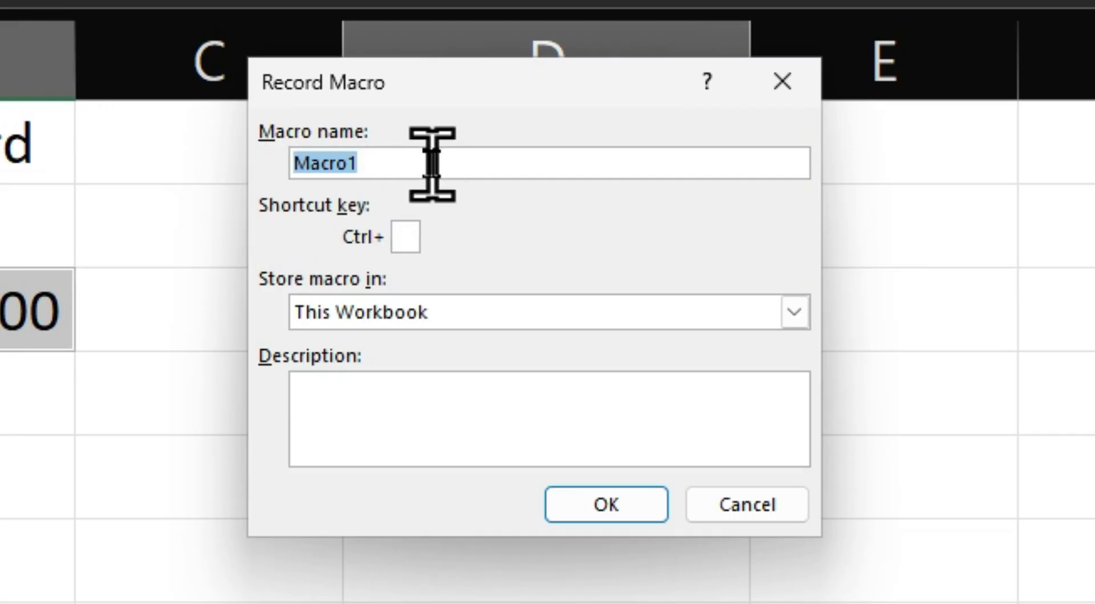
{"action": "type", "text": "BTC_Channel"}
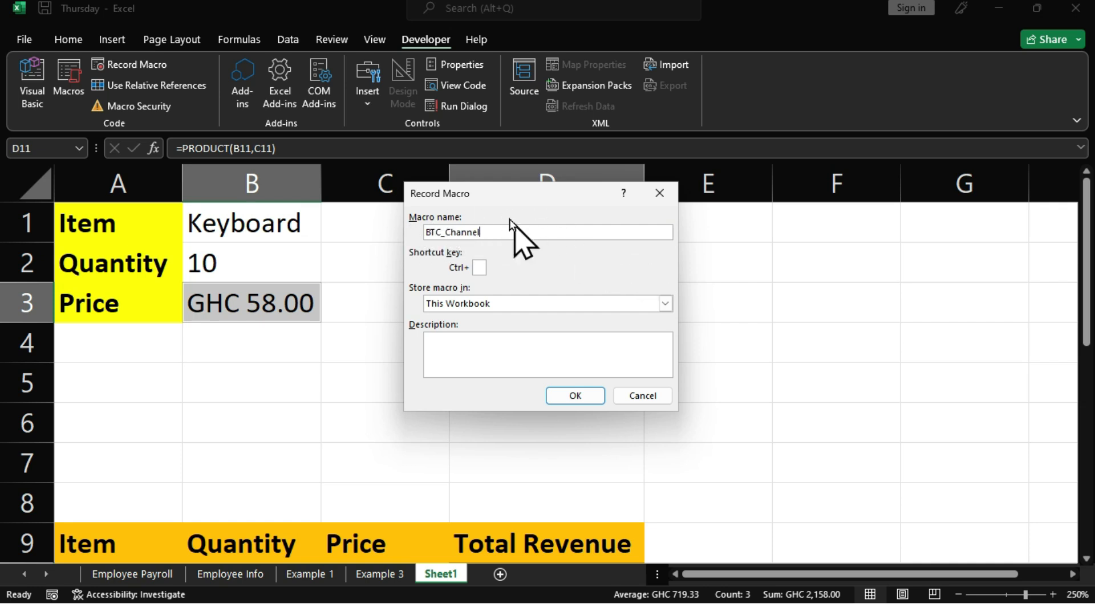
{"action": "left_click", "coordinate": [581, 403]}
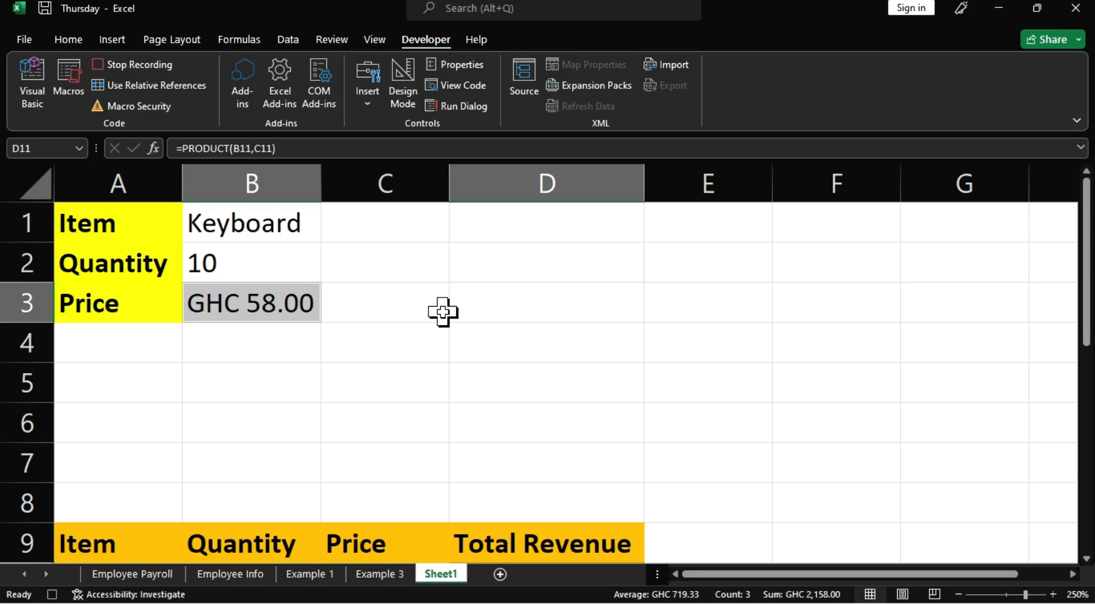
- Insert an entire row above the Monitor row in the sales table
{"action": "scroll", "coordinate": [443, 312], "scroll_direction": "down", "scroll_amount": 2}
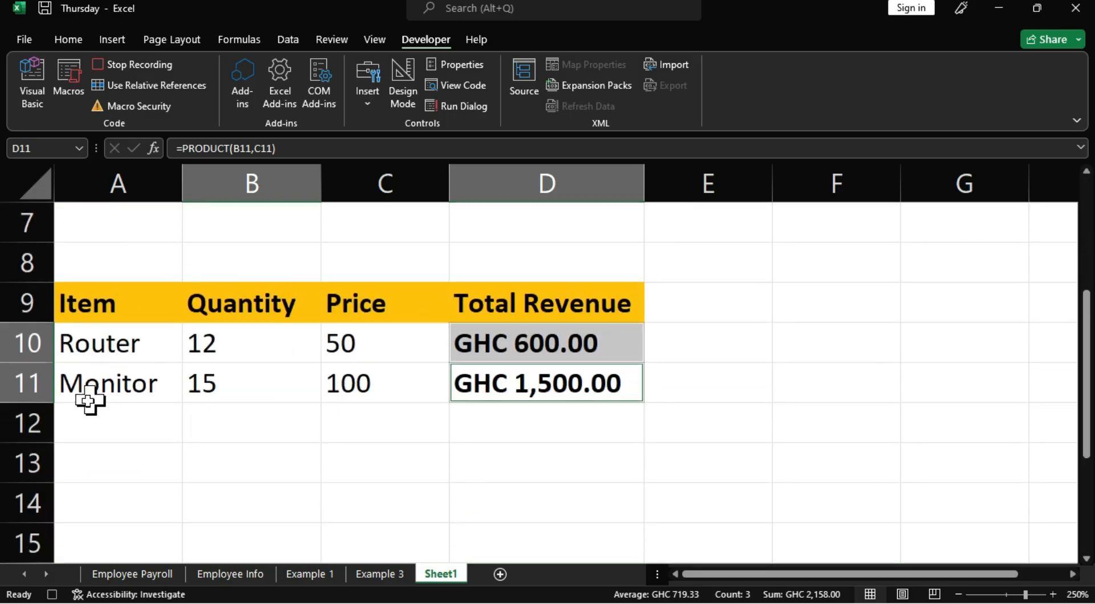
{"action": "right_click", "coordinate": [120, 393]}
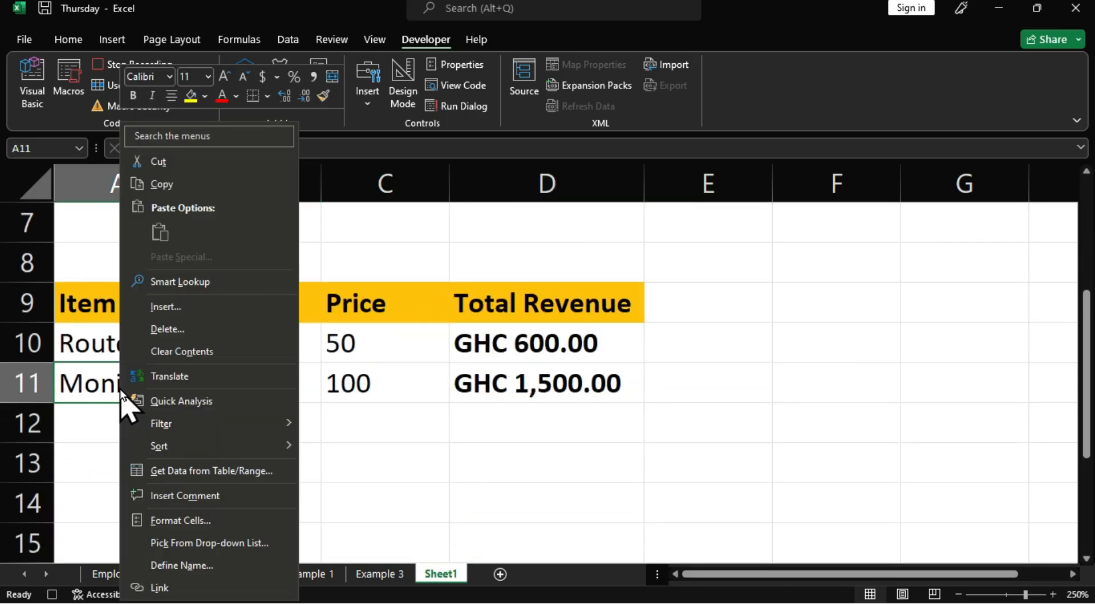
{"action": "left_click", "coordinate": [165, 306]}
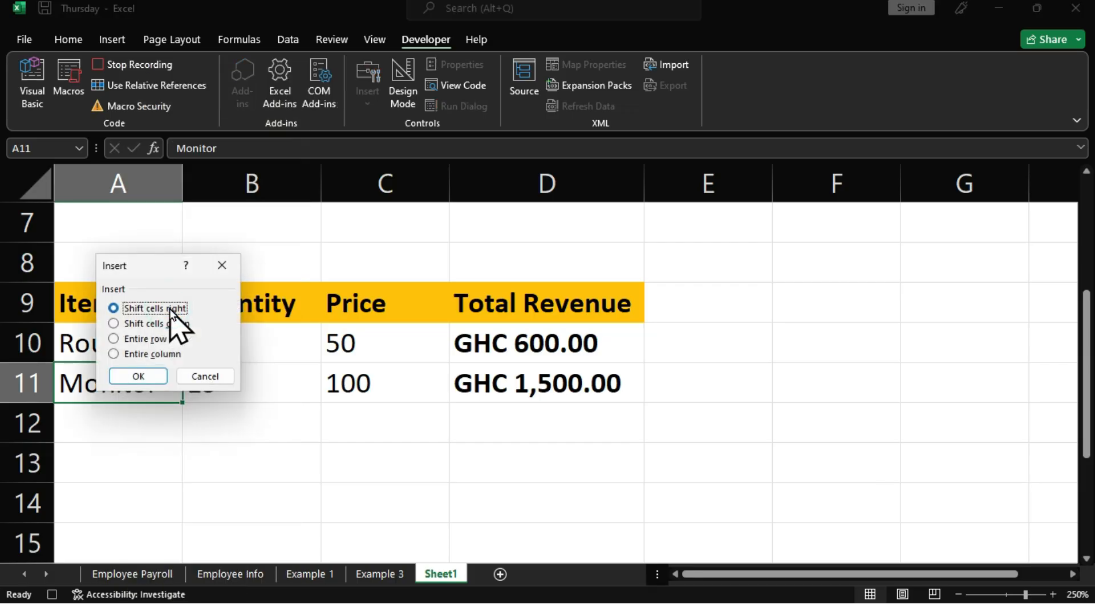
{"action": "left_click_drag", "start_coordinate": [140, 267], "coordinate": [718, 245]}
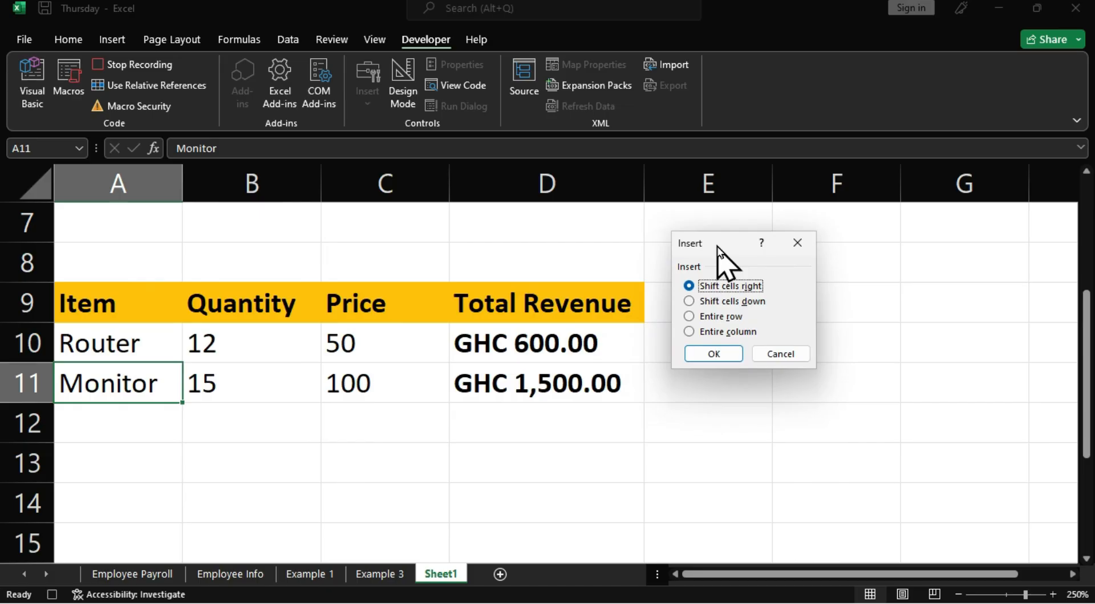
{"action": "left_click", "coordinate": [713, 317]}
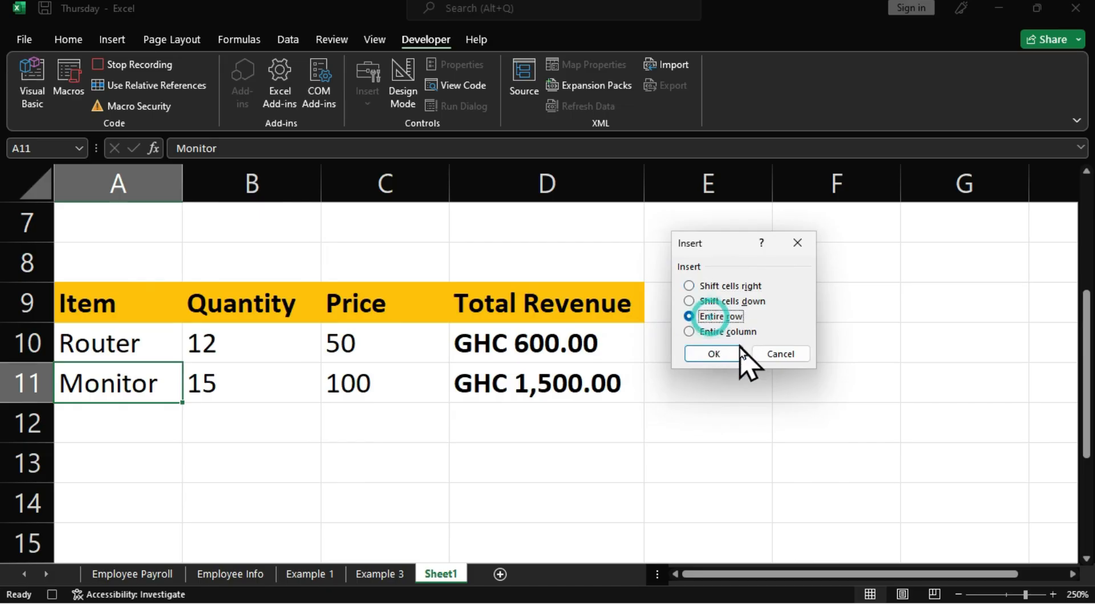
{"action": "left_click", "coordinate": [713, 355]}
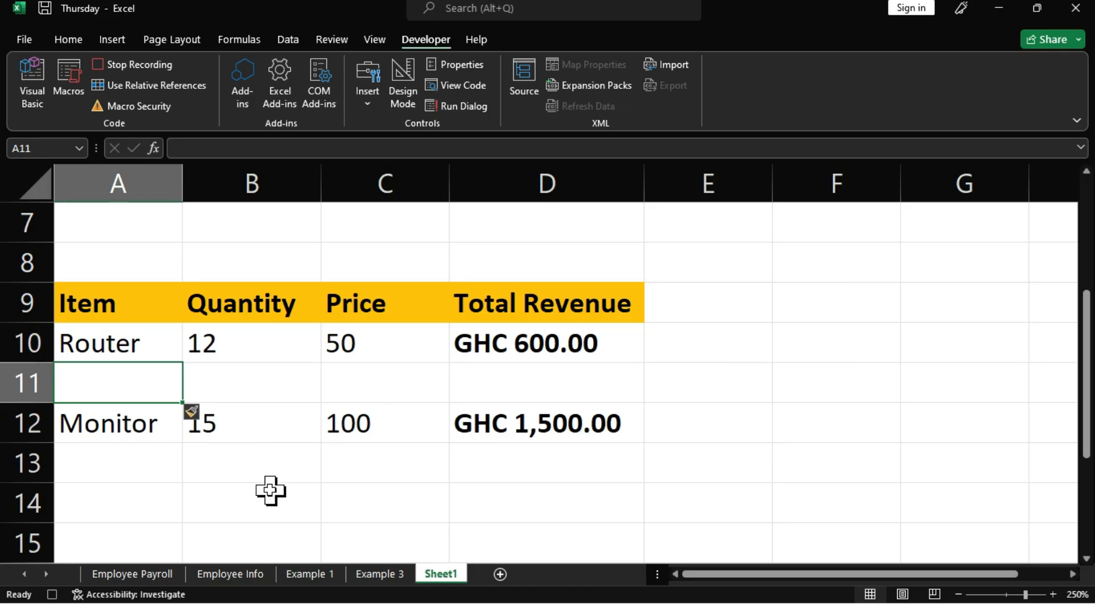
- Copy the entry values in B1:B3 and paste them transposed into the empty row starting at A11
{"action": "scroll", "coordinate": [269, 490], "scroll_direction": "up", "scroll_amount": 2}
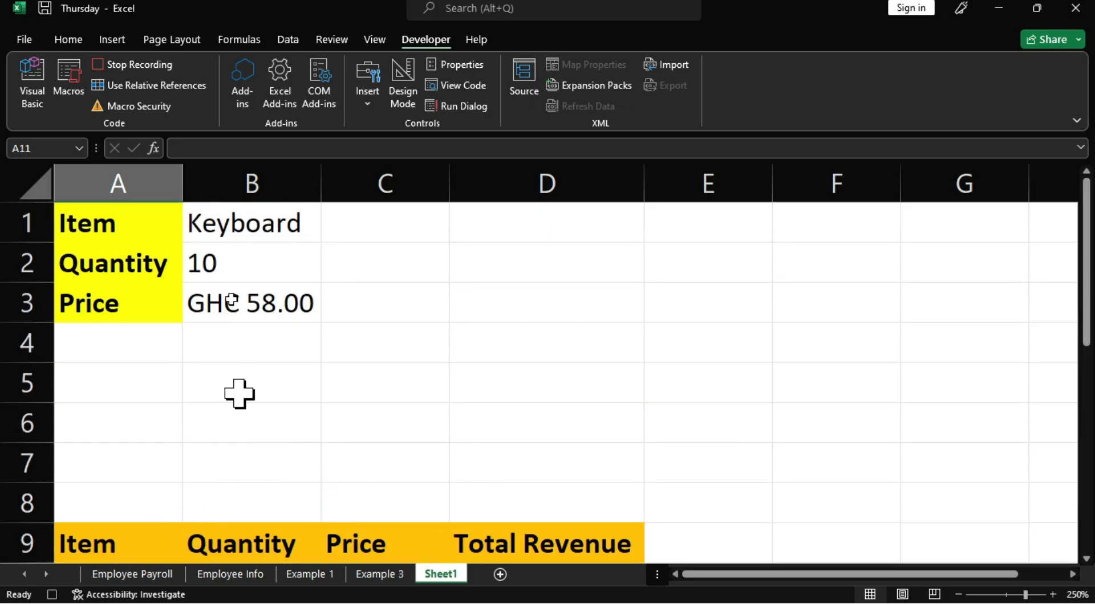
{"action": "left_click_drag", "start_coordinate": [232, 220], "coordinate": [232, 308]}
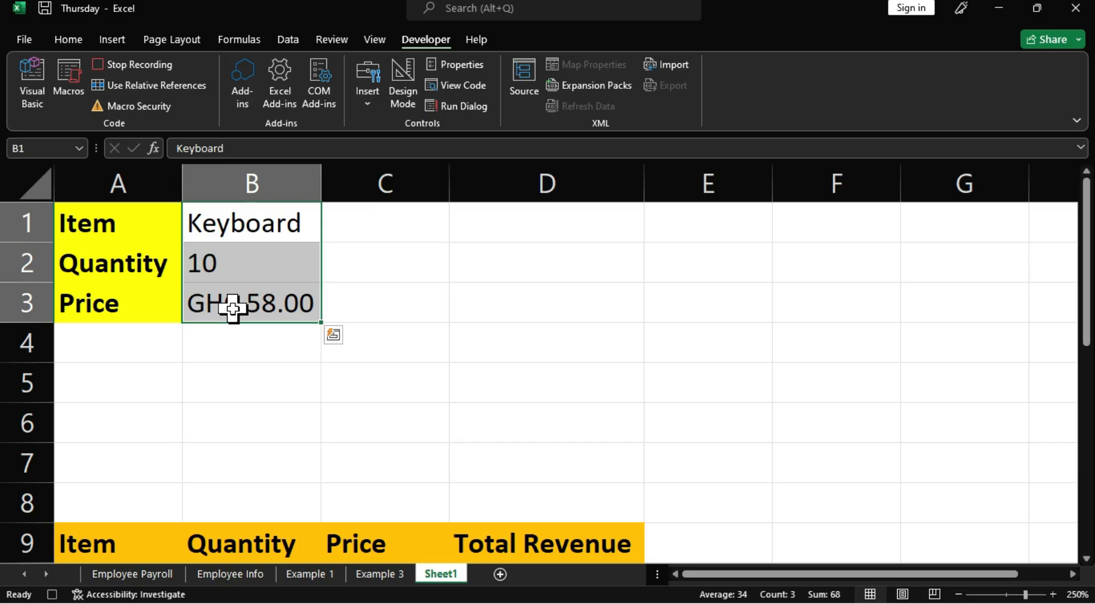
{"action": "key", "text": "ctrl+c"}
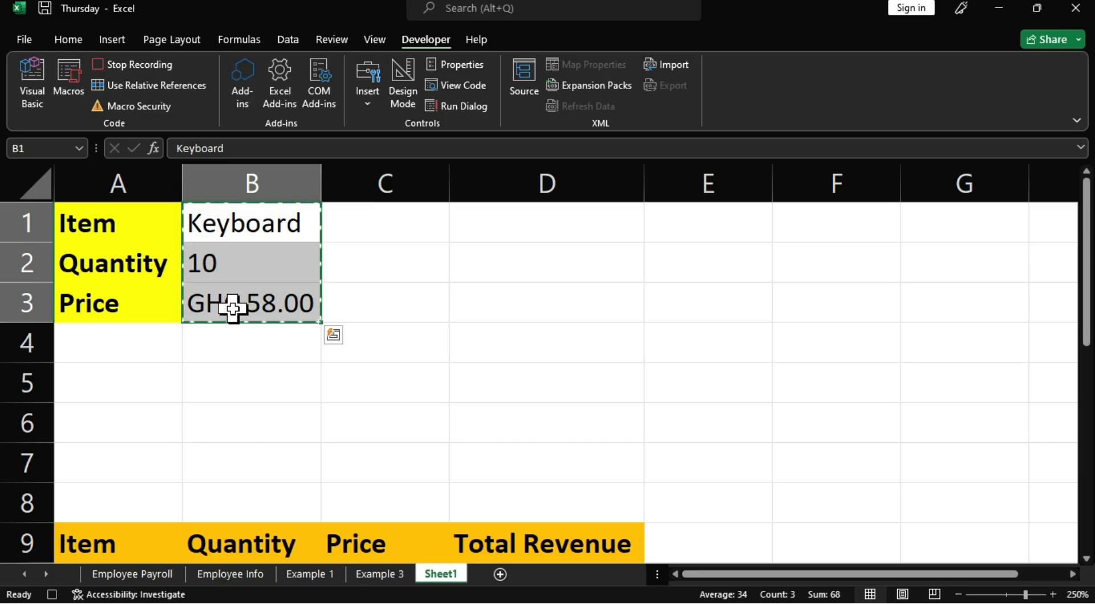
{"action": "scroll", "coordinate": [232, 309], "scroll_direction": "down", "scroll_amount": 4}
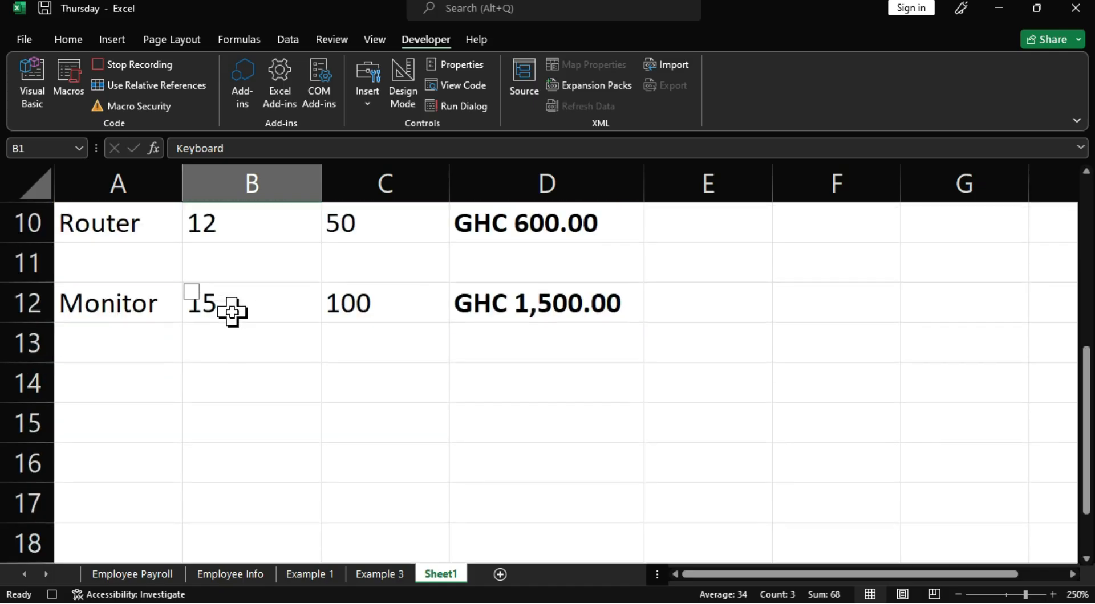
{"action": "scroll", "coordinate": [220, 358], "scroll_direction": "up", "scroll_amount": 1}
{"action": "scroll", "coordinate": [220, 358], "scroll_direction": "up", "scroll_amount": 1}
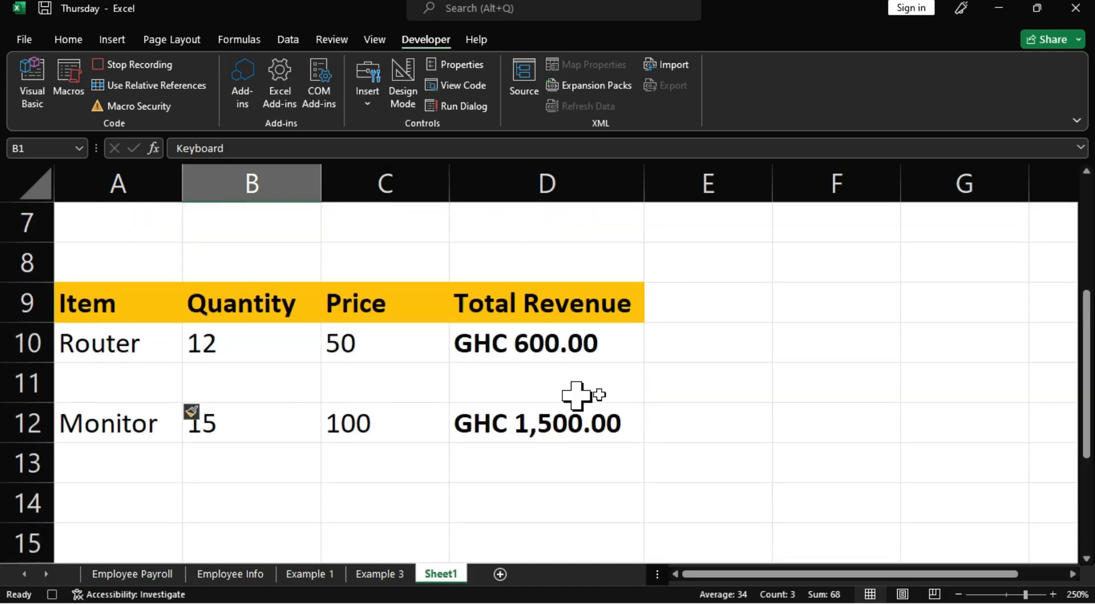
{"action": "right_click", "coordinate": [97, 395]}
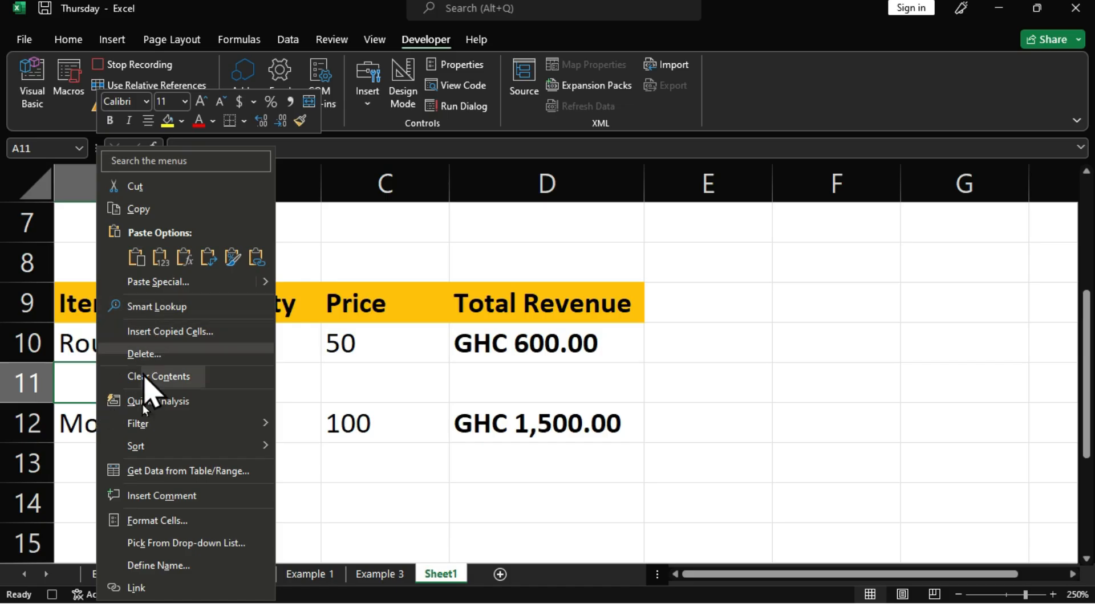
{"action": "left_click", "coordinate": [209, 259]}
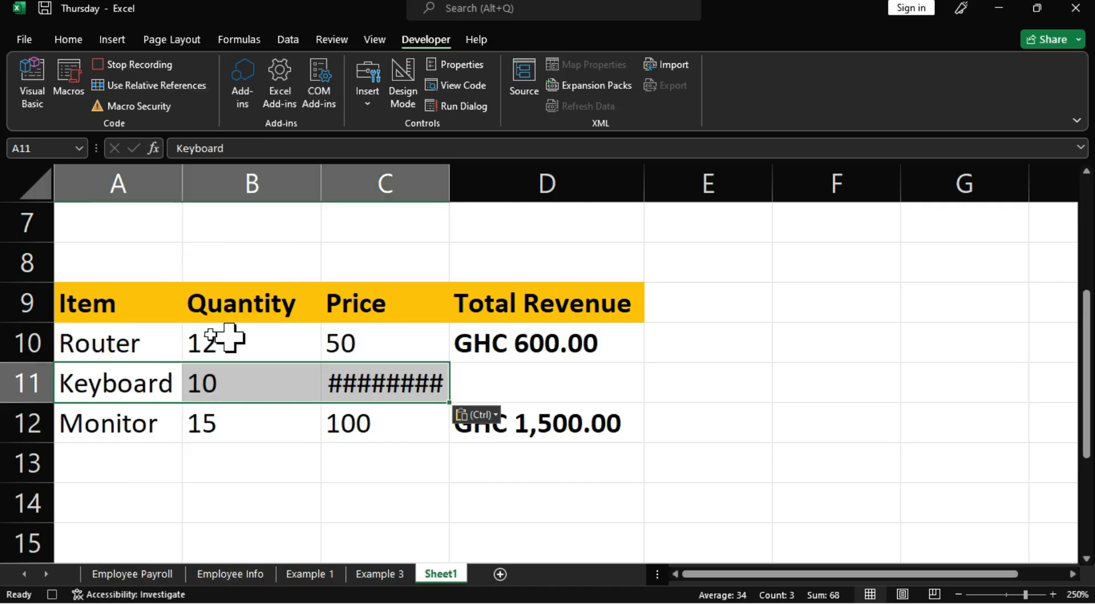
- Enter the formula =PRODUCT(B11,C11) in D11 for the Keyboard row's total revenue
{"action": "left_click", "coordinate": [490, 379]}
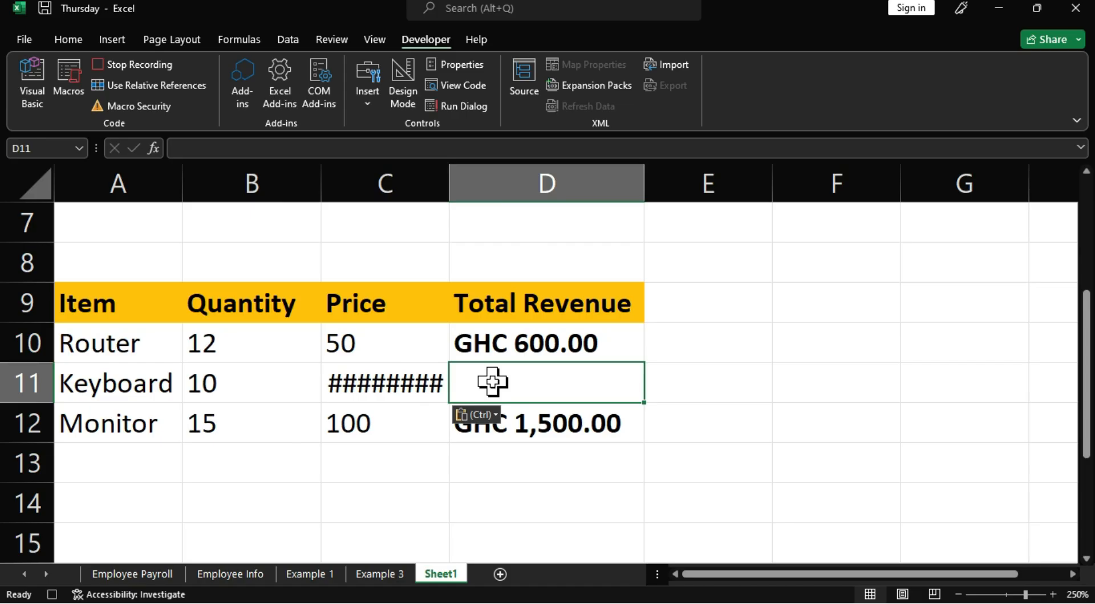
{"action": "left_click", "coordinate": [68, 39]}
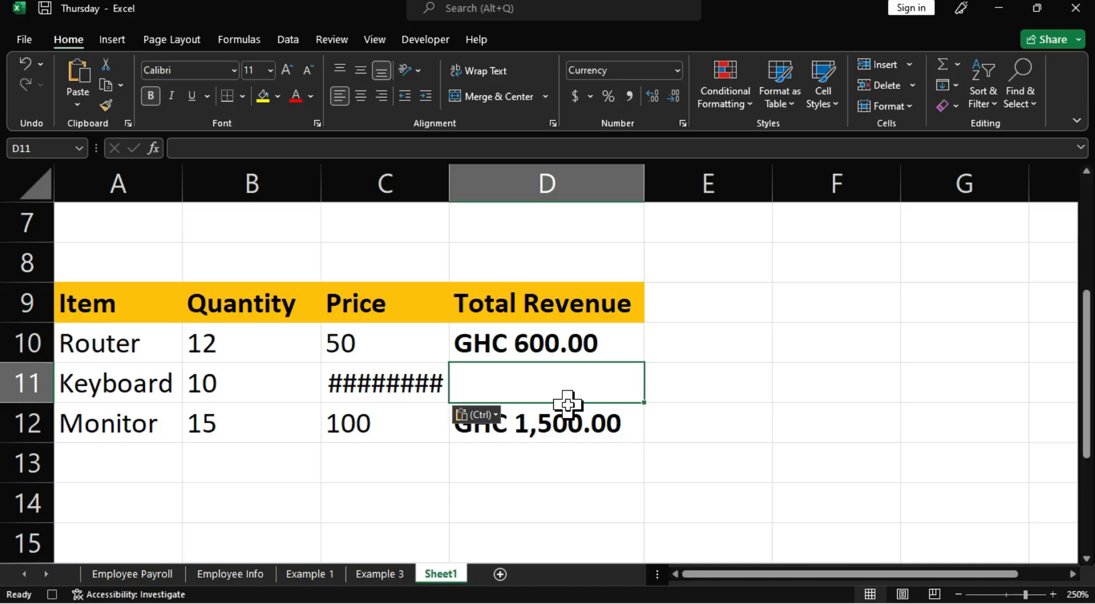
{"action": "type", "text": "=prod"}
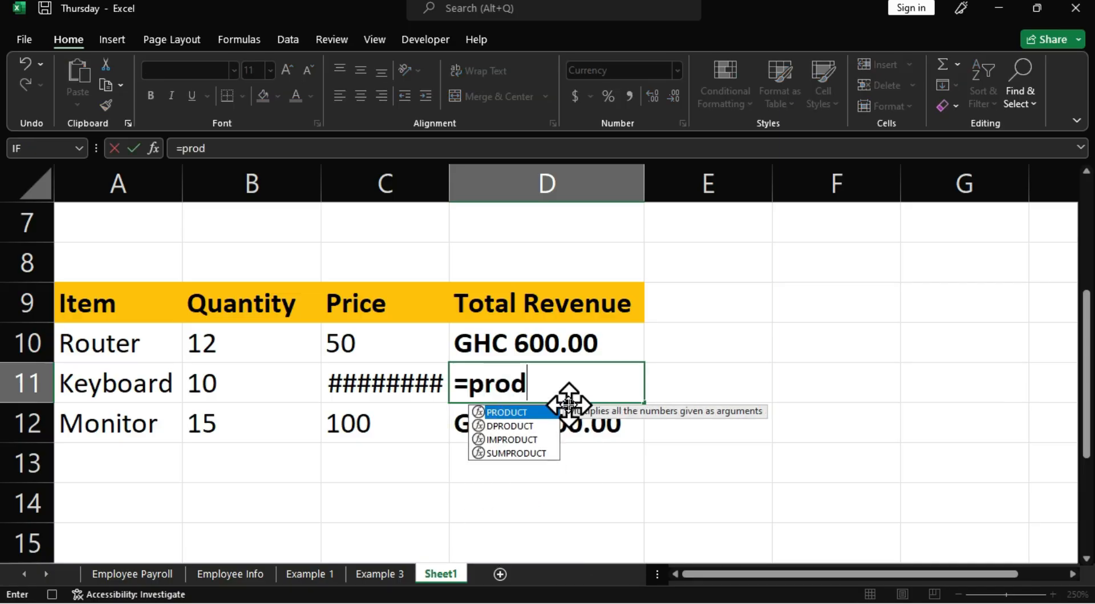
{"action": "type", "text": "u"}
{"action": "key", "text": "Tab"}
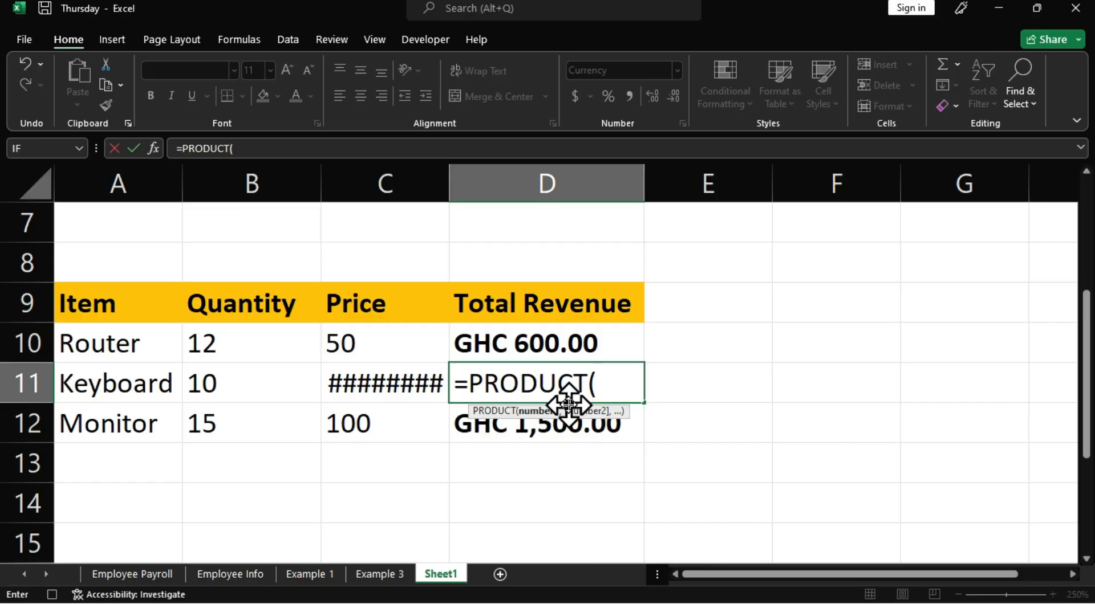
{"action": "left_click", "coordinate": [238, 385]}
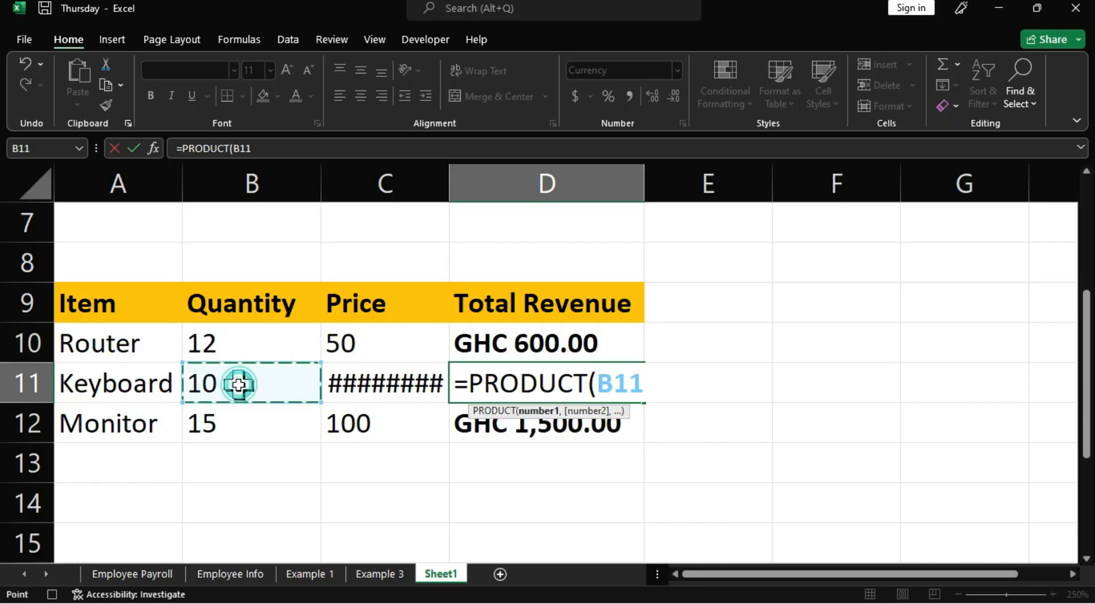
{"action": "type", "text": ","}
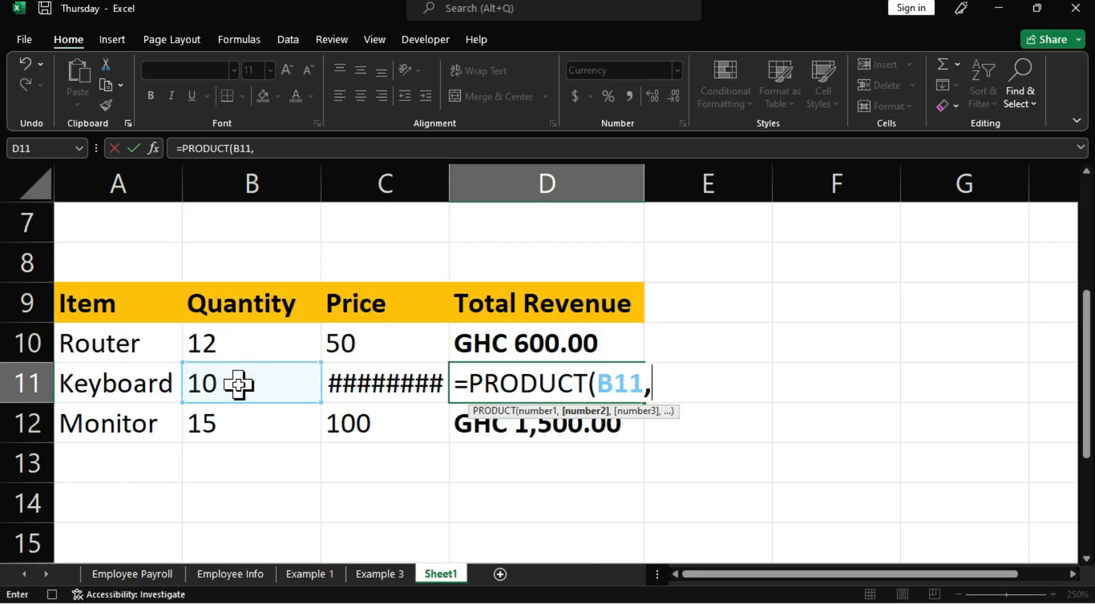
{"action": "left_click", "coordinate": [372, 393]}
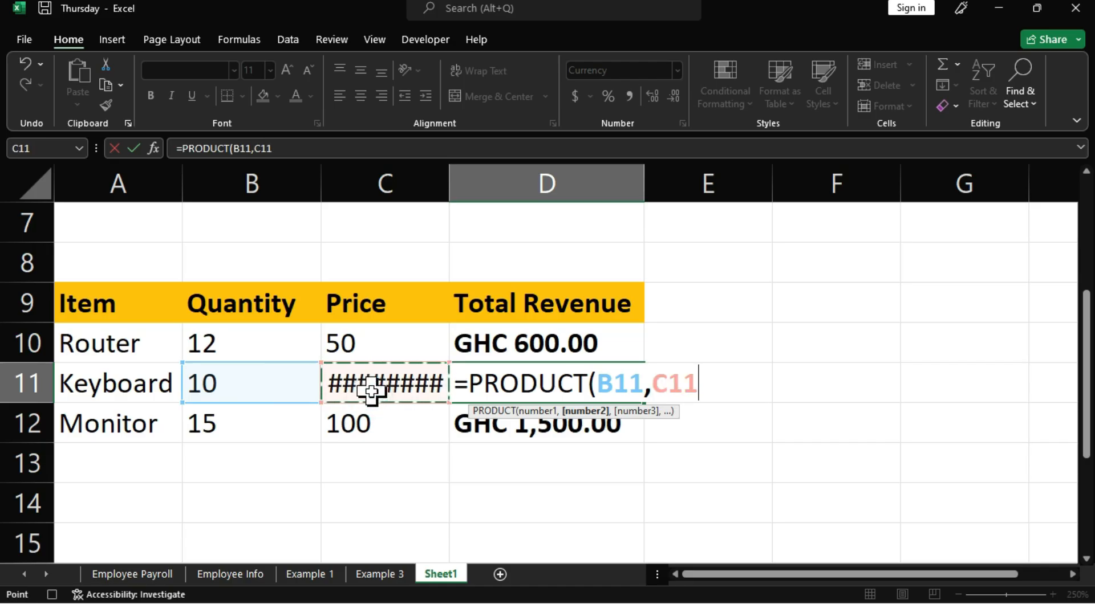
{"action": "key", "text": "Return"}
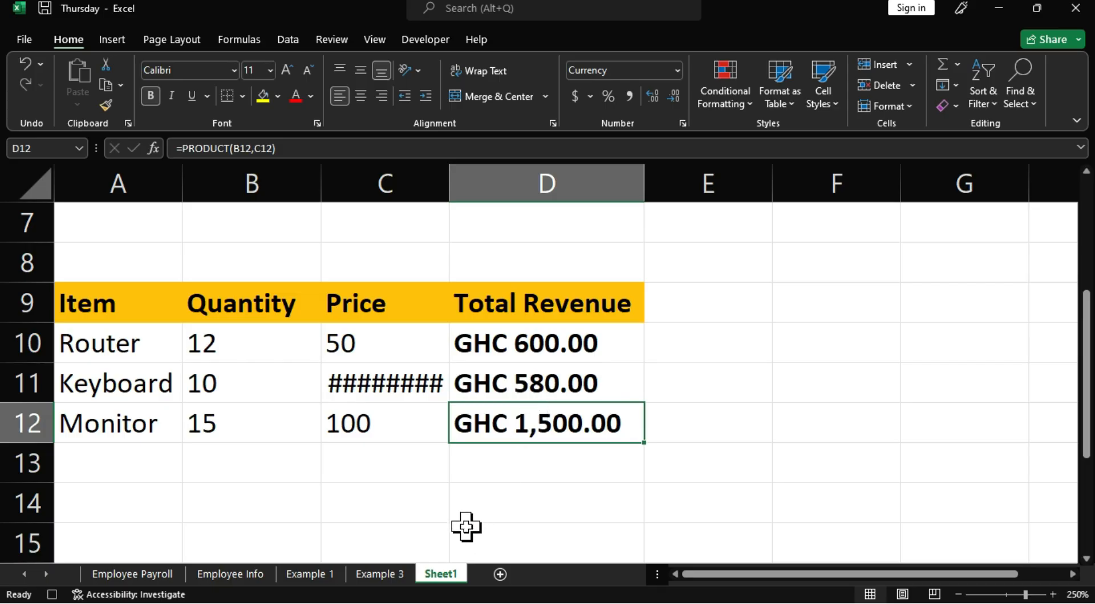
- Autofit the width of column C and stop recording the macro
{"action": "double_click", "coordinate": [449, 186]}
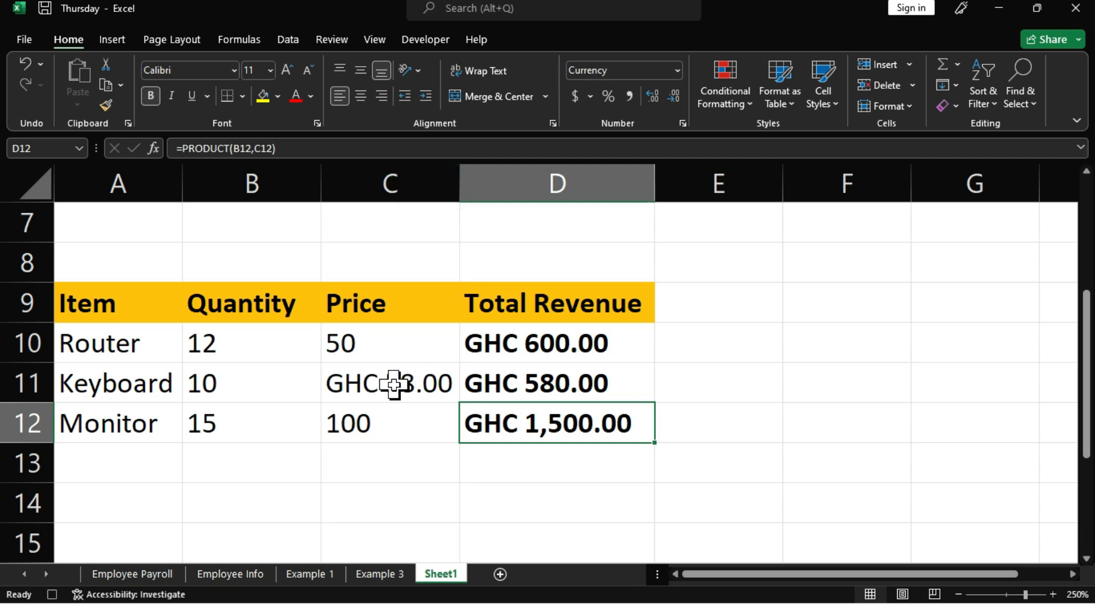
{"action": "scroll", "coordinate": [393, 386], "scroll_direction": "up", "scroll_amount": 2}
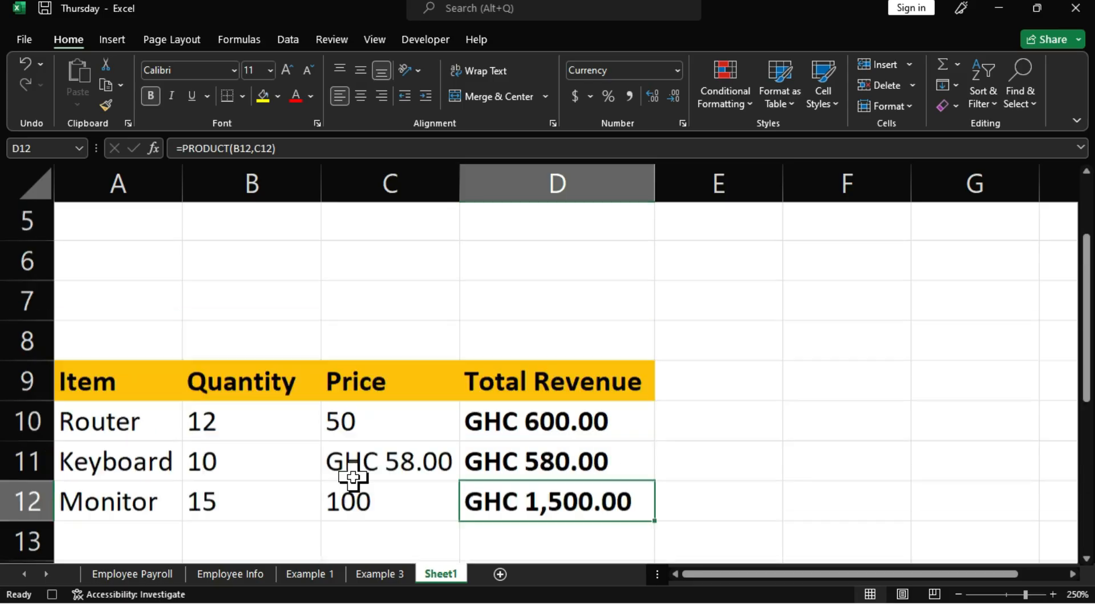
{"action": "left_click", "coordinate": [427, 40]}
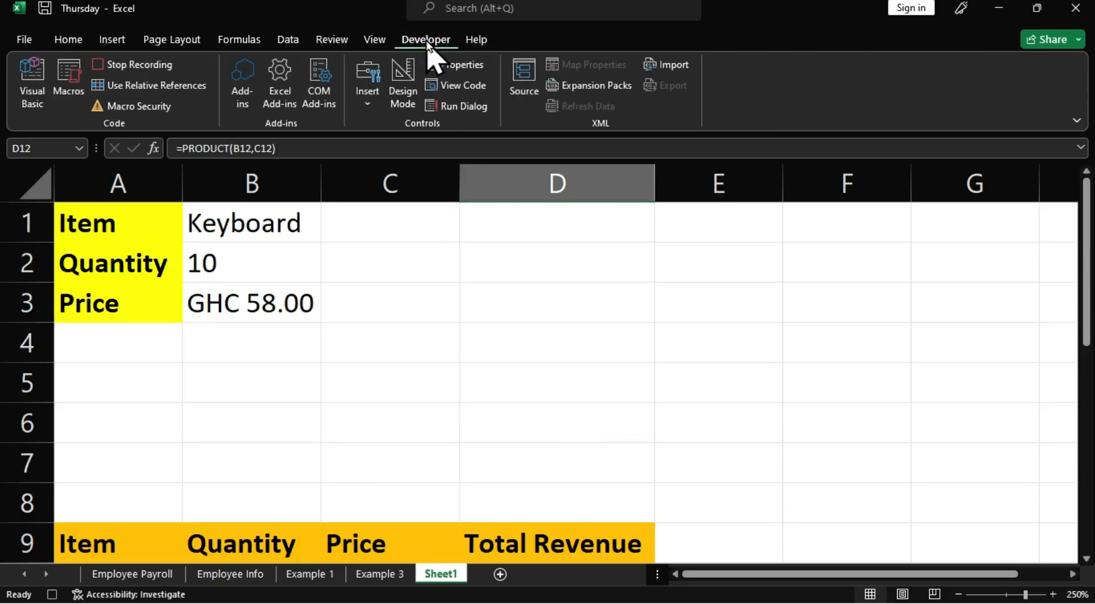
{"action": "left_click", "coordinate": [132, 65]}
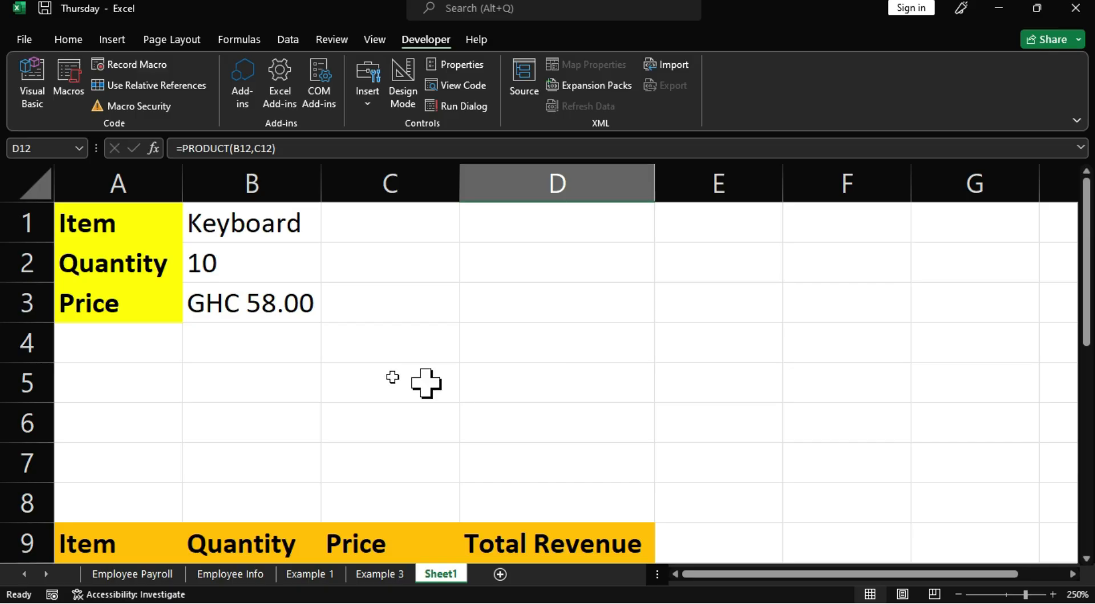
{"action": "scroll", "coordinate": [376, 370], "scroll_direction": "down", "scroll_amount": 1}
{"action": "scroll", "coordinate": [302, 342], "scroll_direction": "up", "scroll_amount": 1}
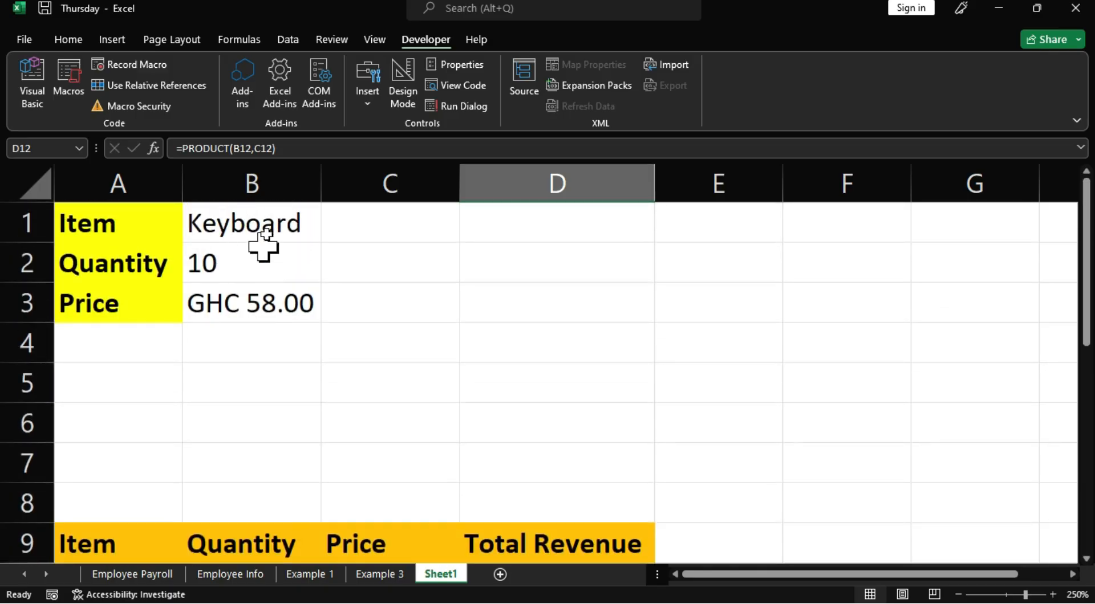
{"action": "left_click", "coordinate": [100, 220]}
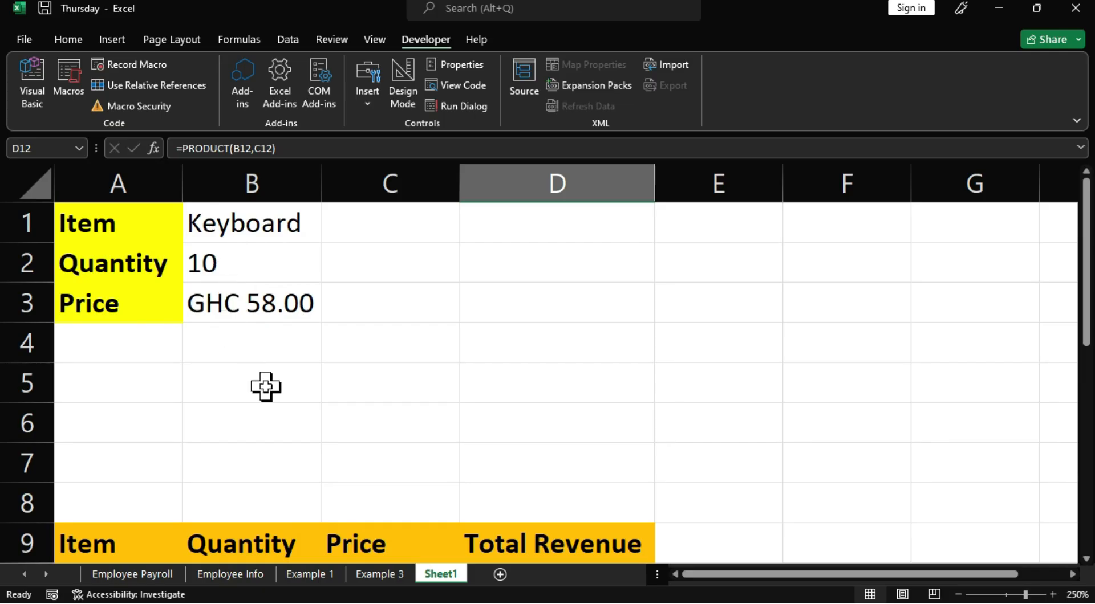
{"action": "scroll", "coordinate": [264, 386], "scroll_direction": "down", "scroll_amount": 3}
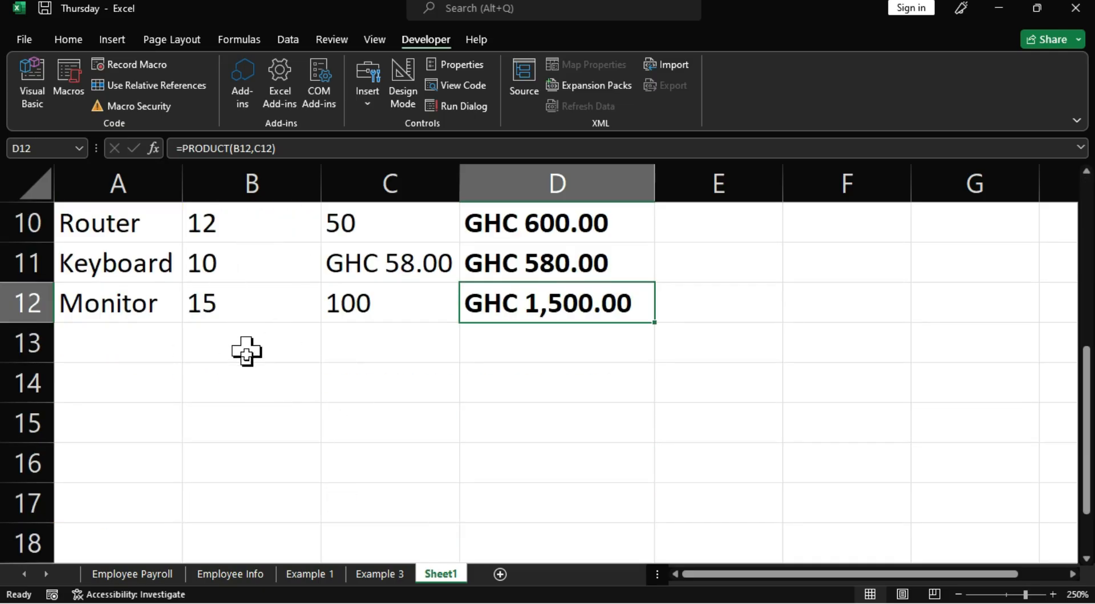
{"action": "scroll", "coordinate": [237, 426], "scroll_direction": "up", "scroll_amount": 3}
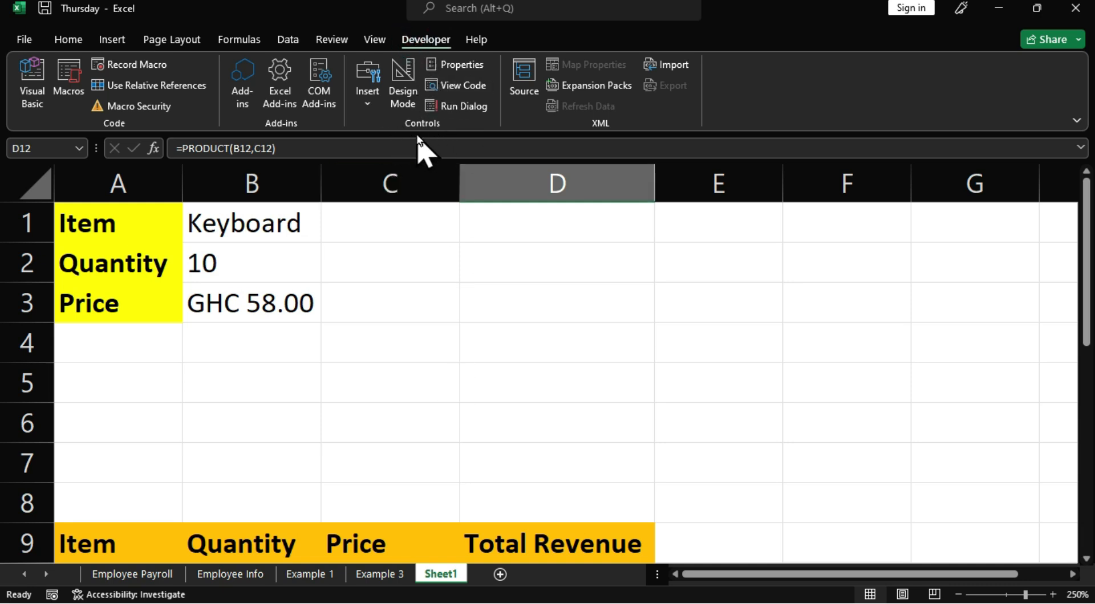
- Draw a Form Control button across A5:B6 below the entry area and accept its macro assignment
{"action": "left_click", "coordinate": [368, 73]}
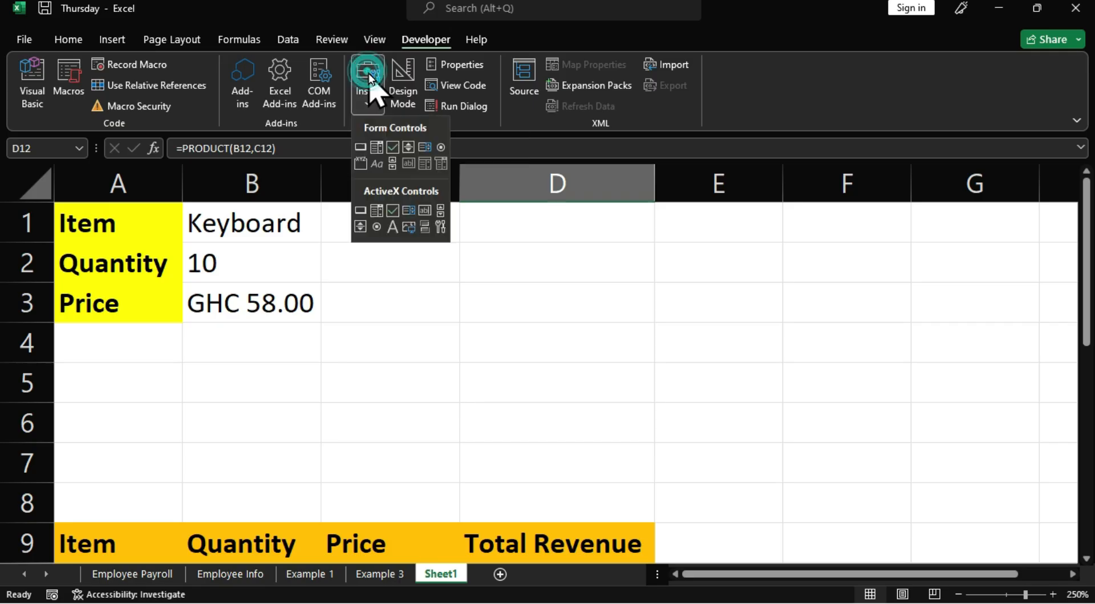
{"action": "left_click", "coordinate": [359, 150]}
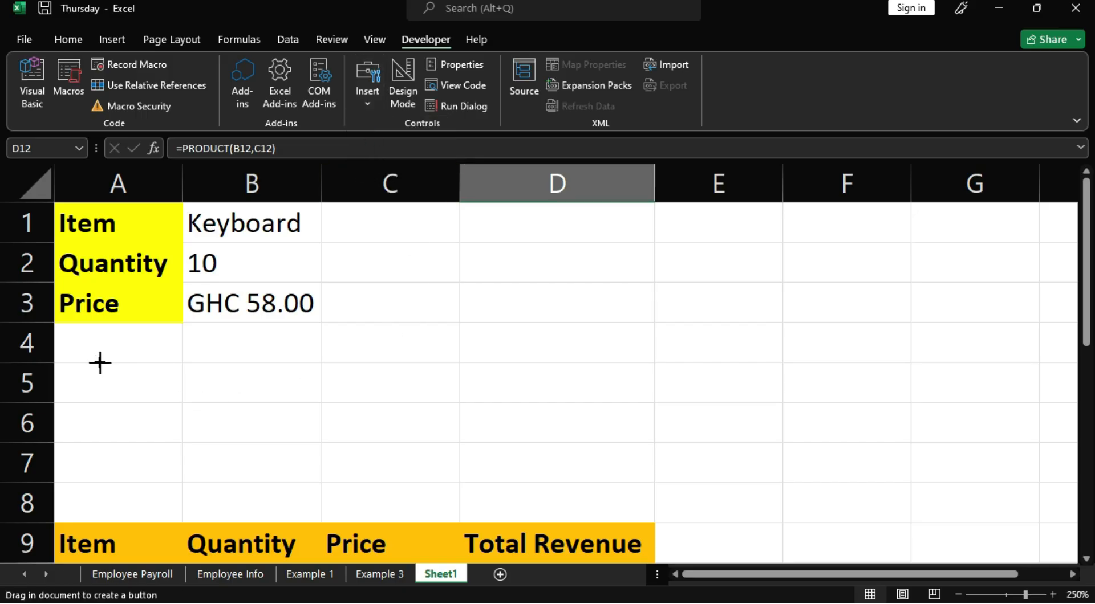
{"action": "left_click_drag", "start_coordinate": [101, 363], "coordinate": [301, 420]}
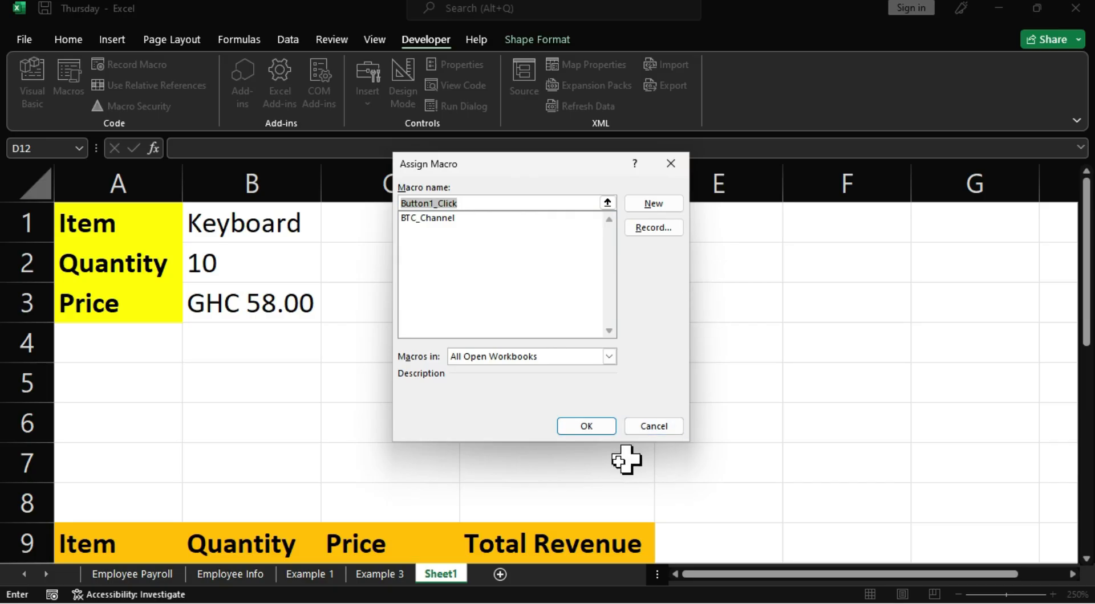
{"action": "left_click", "coordinate": [591, 429]}
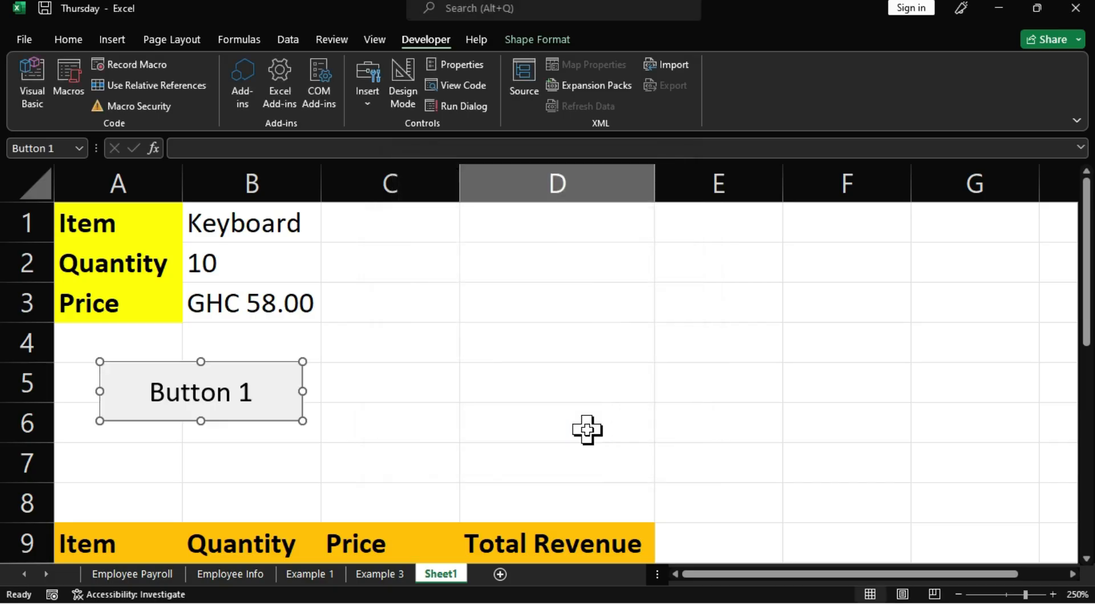
- Replace the button's default caption with Click to Add Data
{"action": "left_click", "coordinate": [149, 392]}
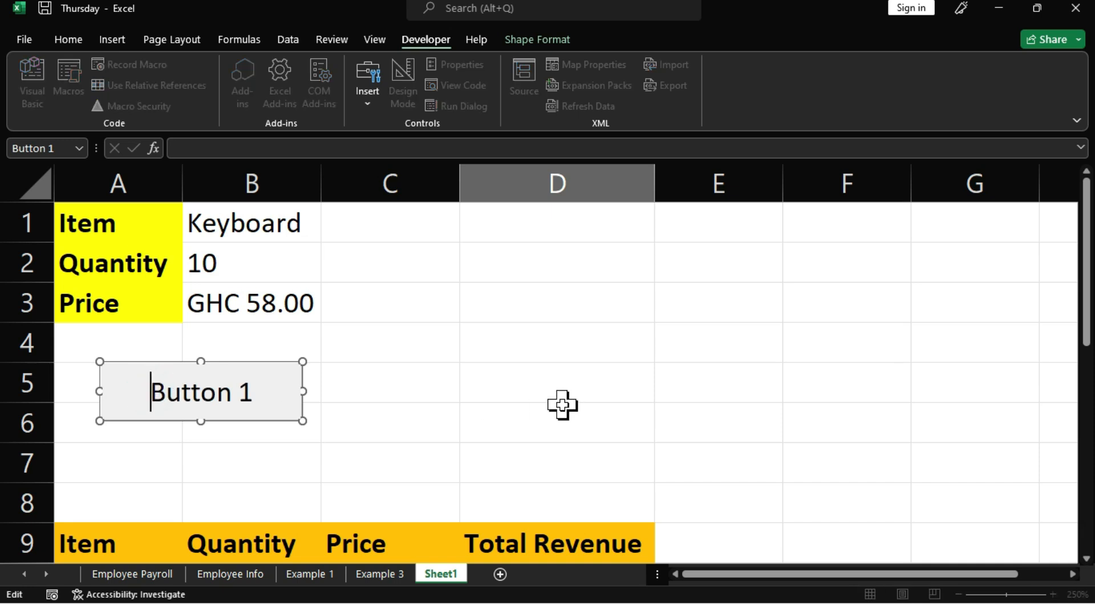
{"action": "key", "text": "Delete"}
{"action": "key", "text": "Delete"}
{"action": "key", "text": "Delete"}
{"action": "key", "text": "Delete"}
{"action": "key", "text": "Delete"}
{"action": "key", "text": "Delete"}
{"action": "key", "text": "Delete"}
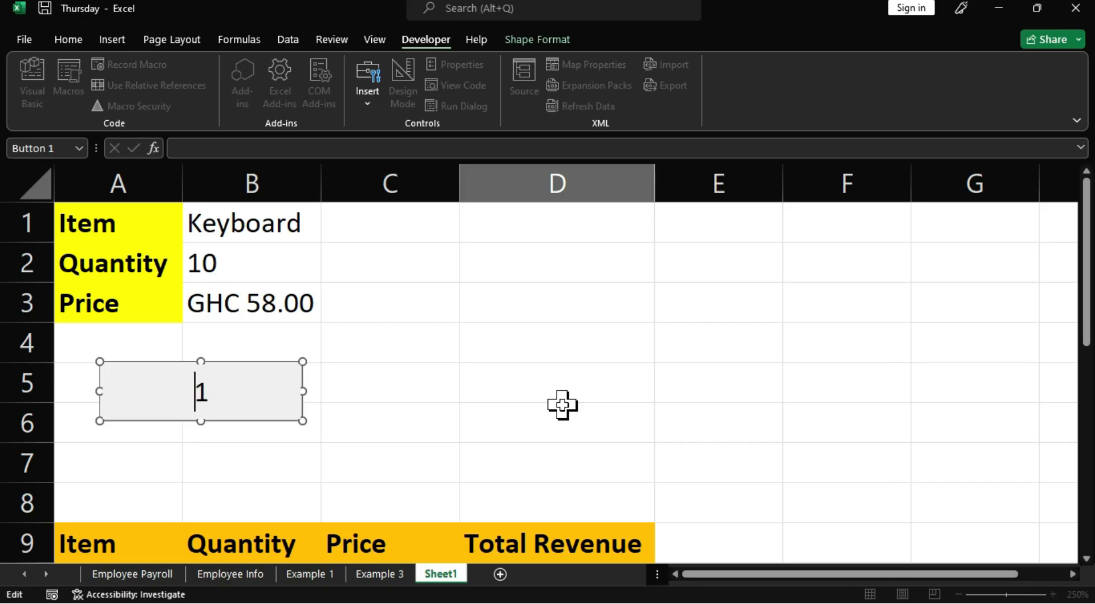
{"action": "type", "text": "Cli"}
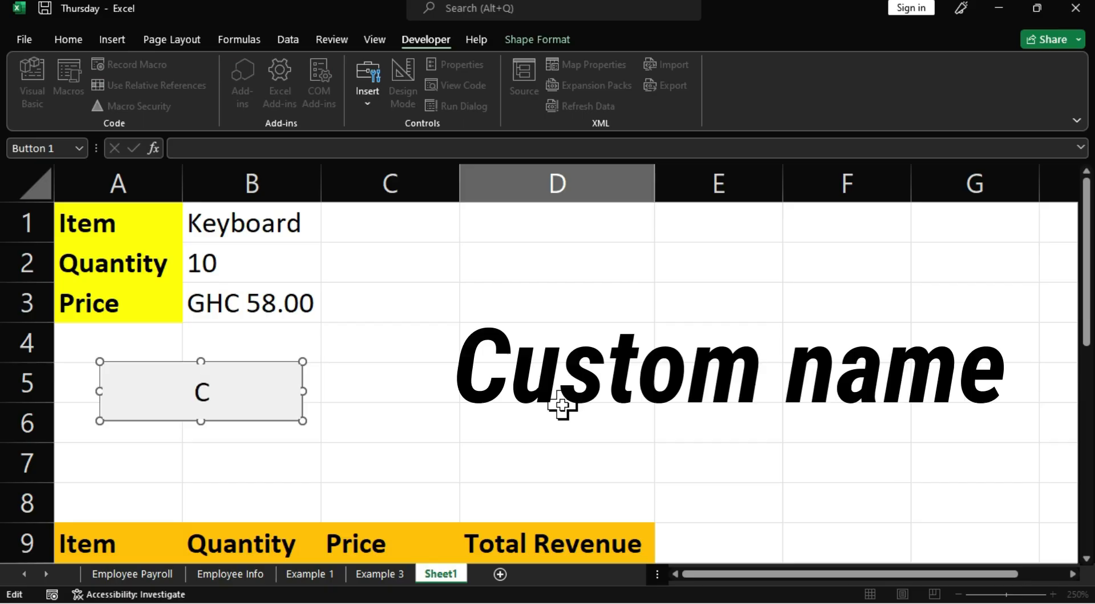
{"action": "type", "text": "to"}
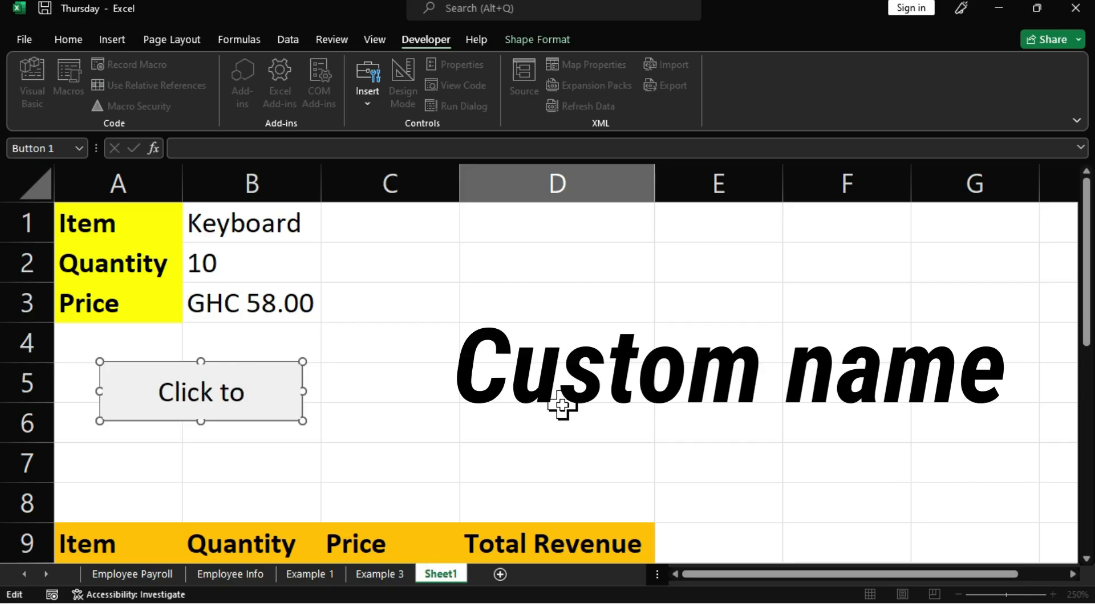
{"action": "type", "text": " Add Data"}
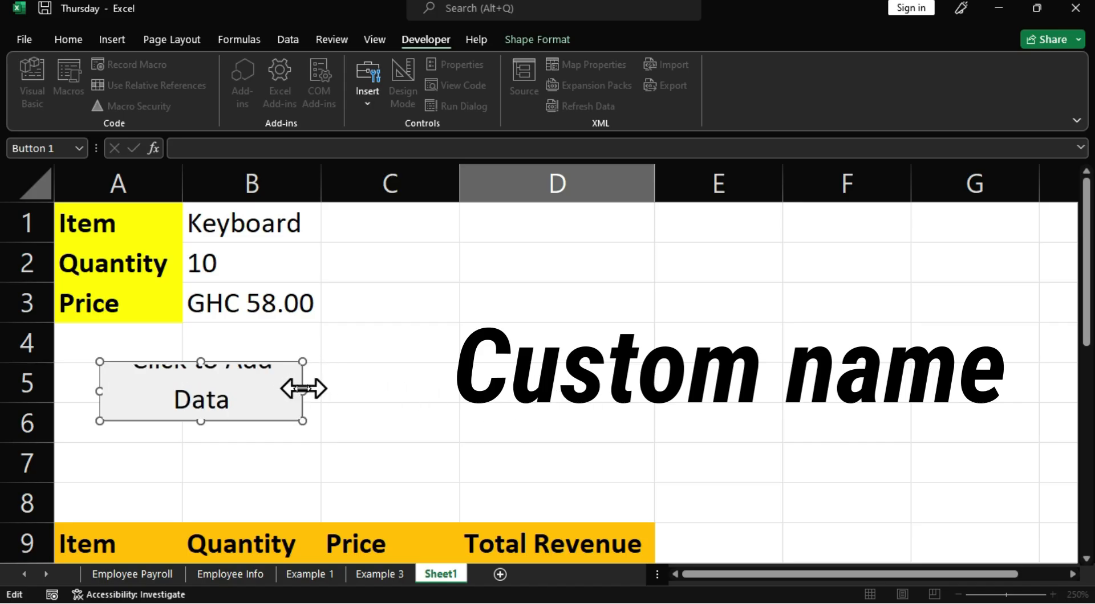
- Widen the button so its caption fits on one line, and shift it slightly up and toward column A's outer edge
{"action": "left_click_drag", "start_coordinate": [301, 390], "coordinate": [328, 390]}
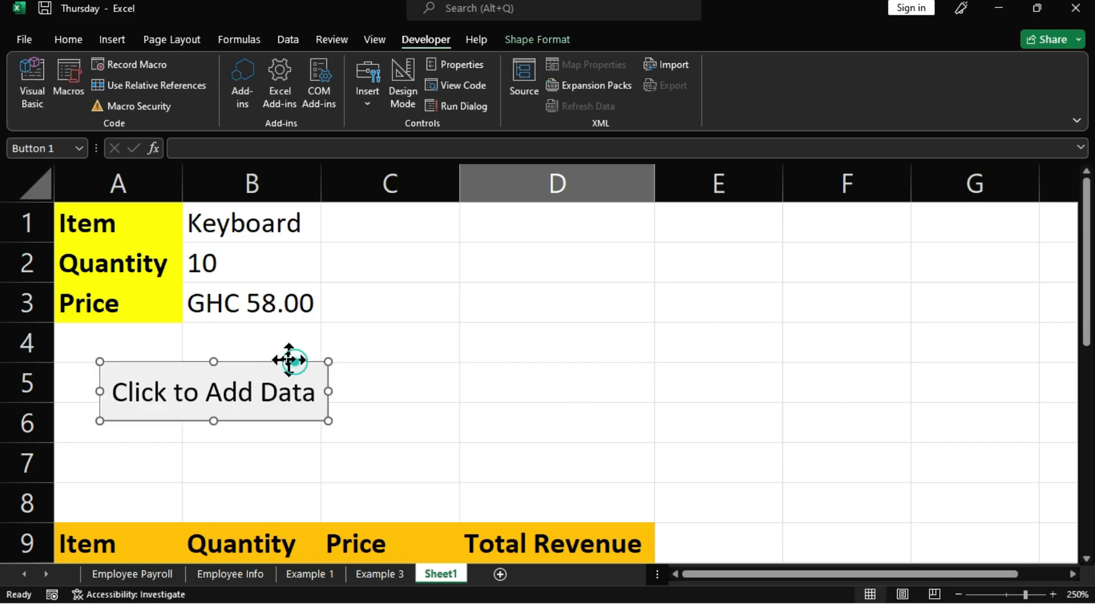
{"action": "left_click_drag", "start_coordinate": [289, 360], "coordinate": [270, 354]}
{"action": "left_click", "coordinate": [379, 384]}
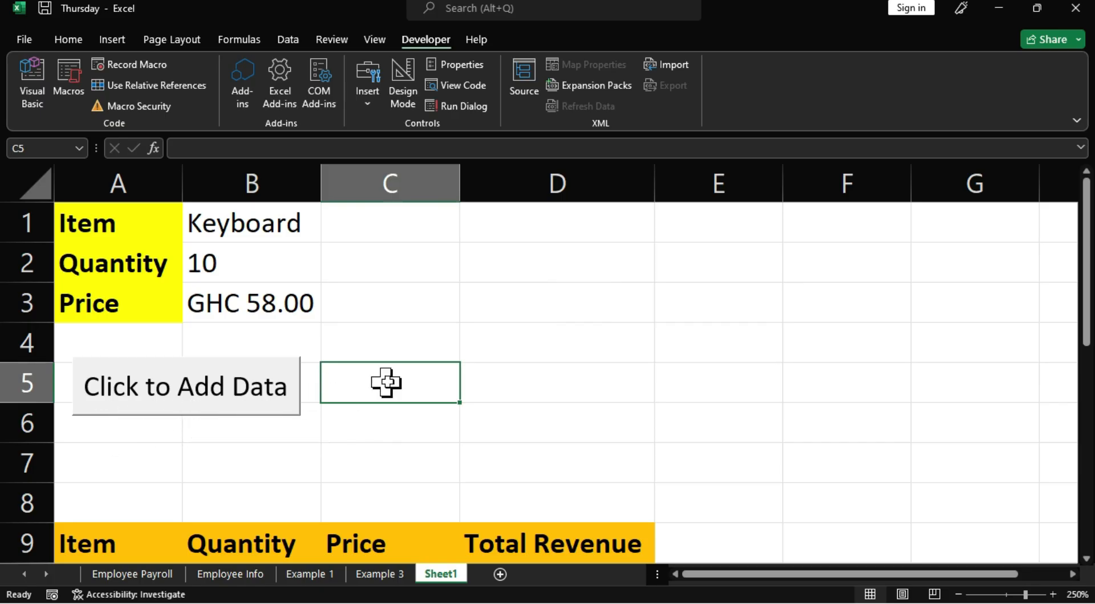
- Assign the BTC_Channel macro to the Click to Add Data button and deselect the button
{"action": "right_click", "coordinate": [277, 367]}
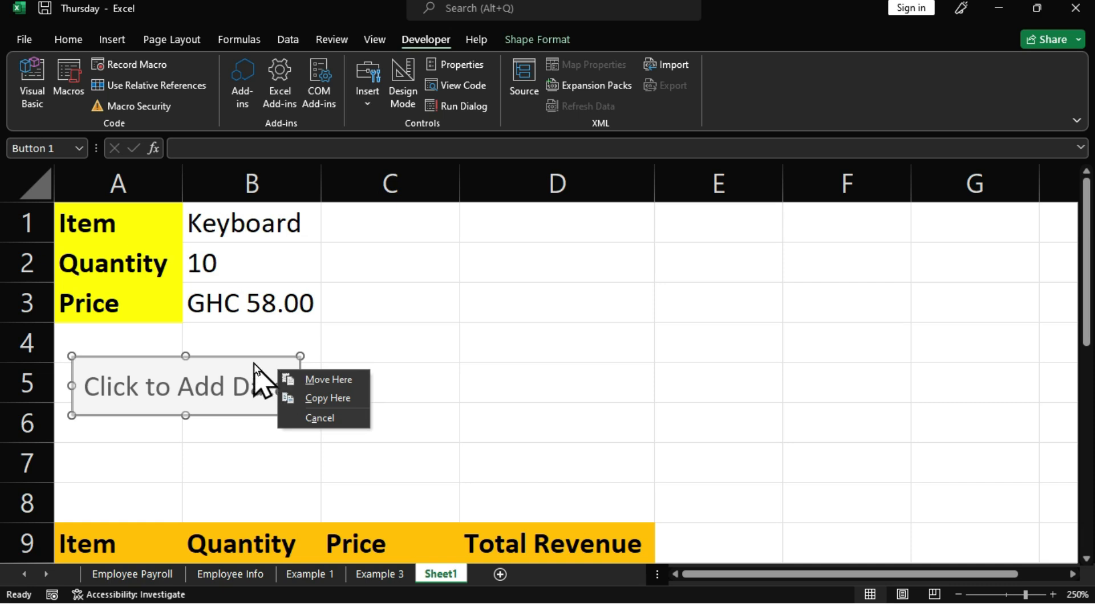
{"action": "left_click", "coordinate": [252, 360]}
{"action": "right_click", "coordinate": [253, 361]}
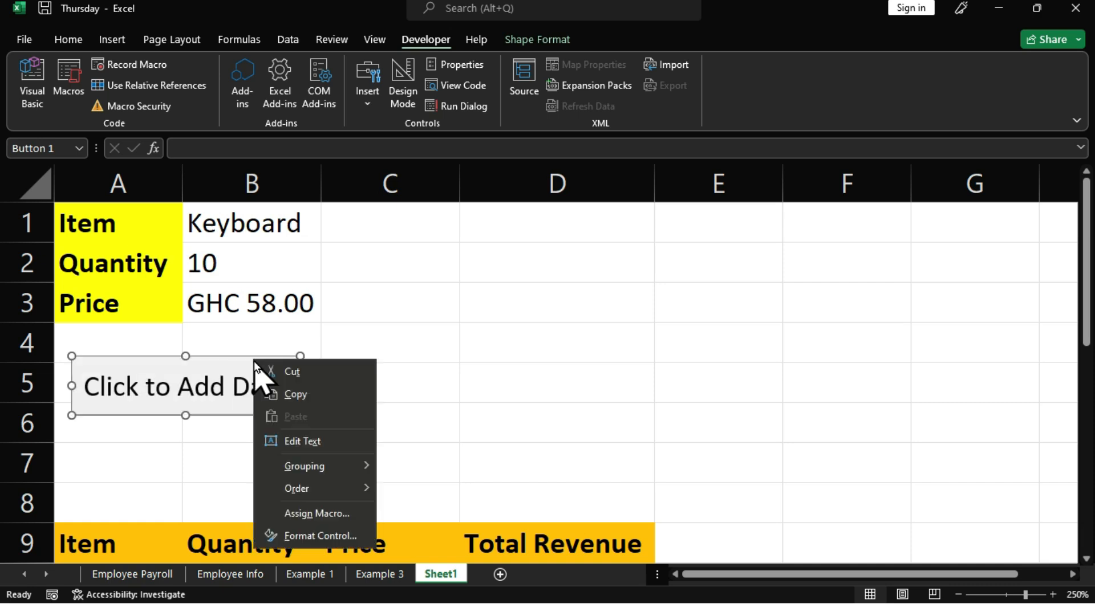
{"action": "left_click", "coordinate": [336, 513]}
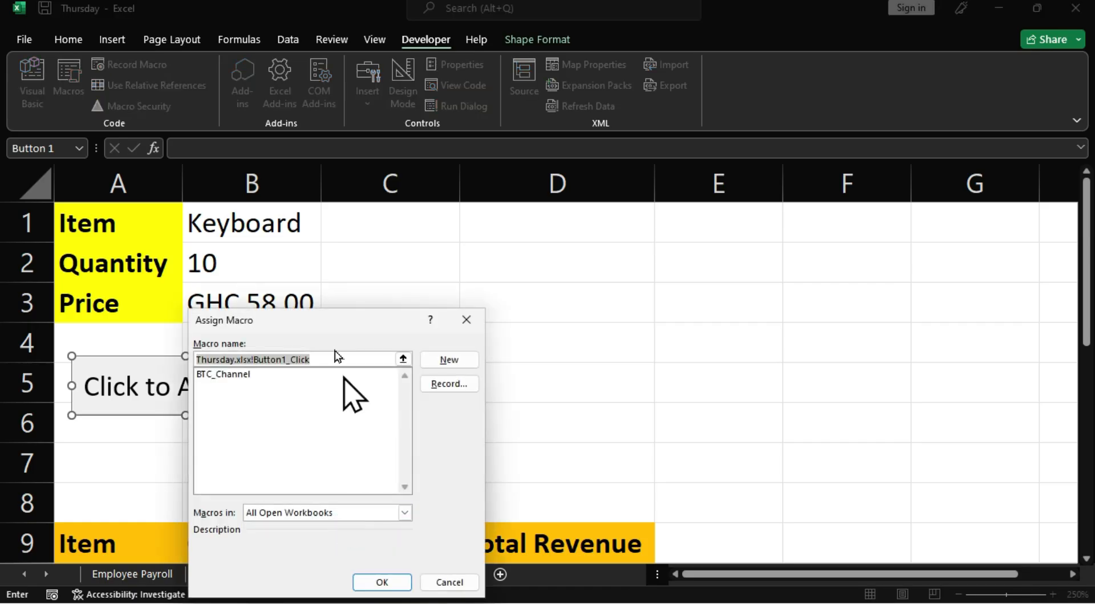
{"action": "left_click_drag", "start_coordinate": [318, 322], "coordinate": [694, 243]}
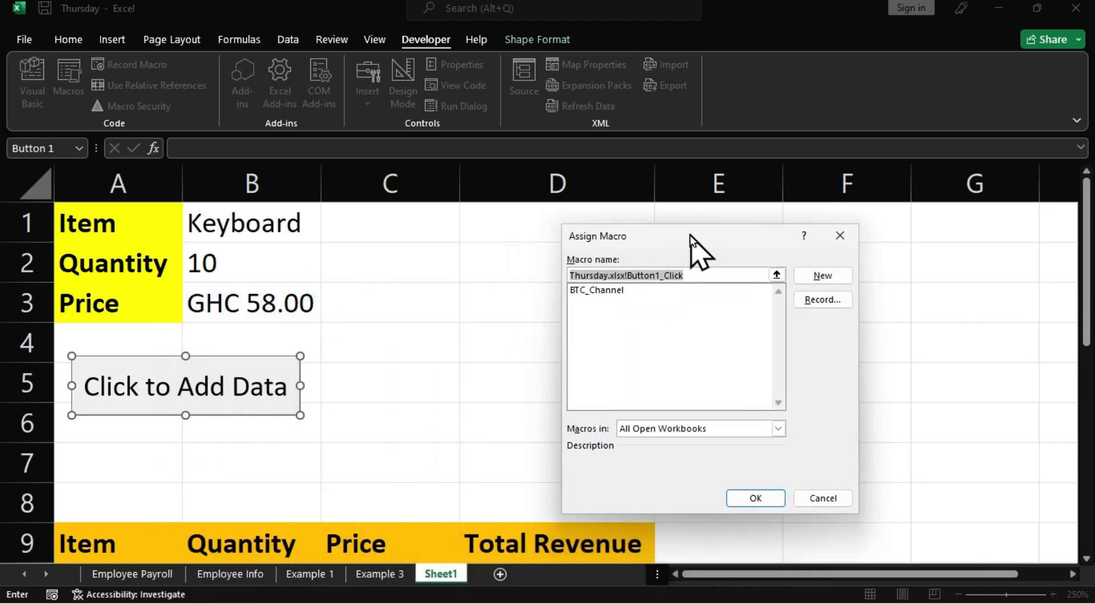
{"action": "left_click", "coordinate": [594, 294]}
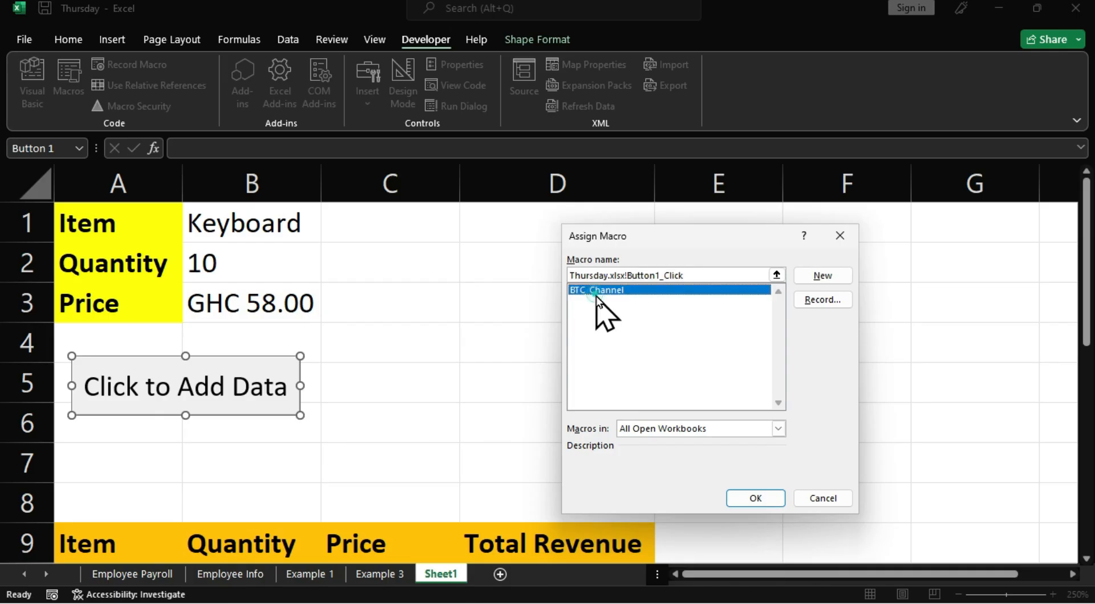
{"action": "left_click", "coordinate": [757, 499]}
{"action": "left_click", "coordinate": [376, 342]}
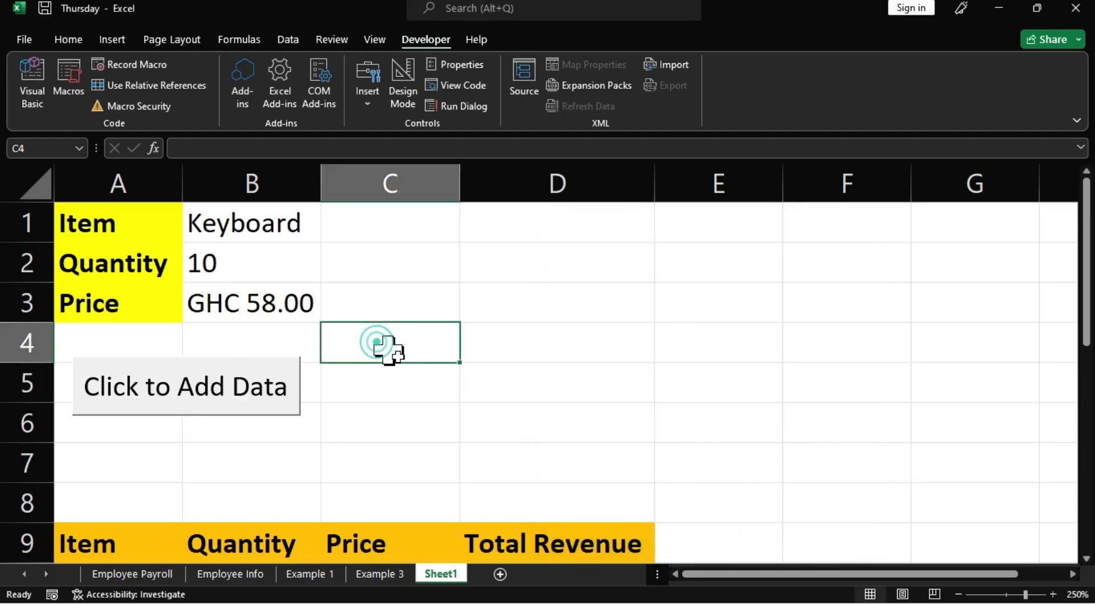
- Enter Projector as the item in B1, 5 as the quantity in B2 and 100 as the price in B3
{"action": "scroll", "coordinate": [495, 477], "scroll_direction": "down", "scroll_amount": 2}
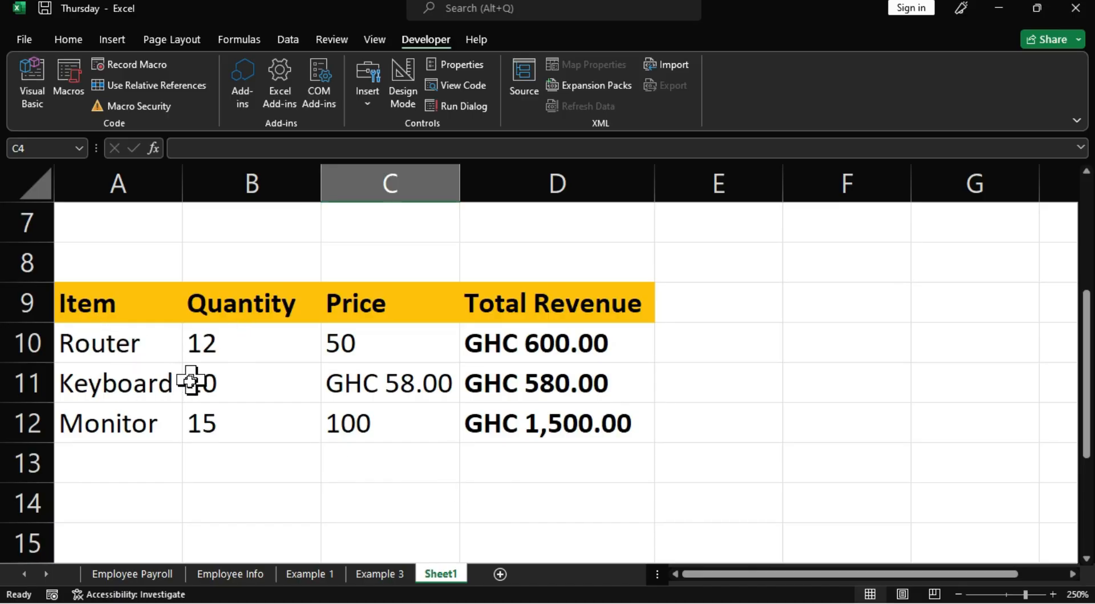
{"action": "scroll", "coordinate": [212, 492], "scroll_direction": "up", "scroll_amount": 2}
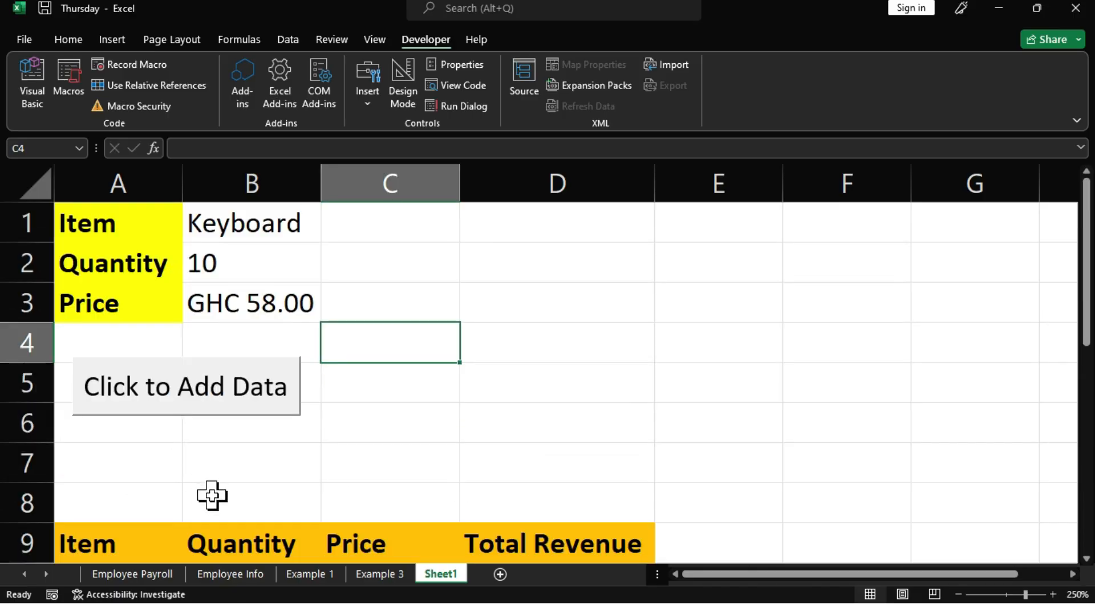
{"action": "left_click", "coordinate": [230, 222]}
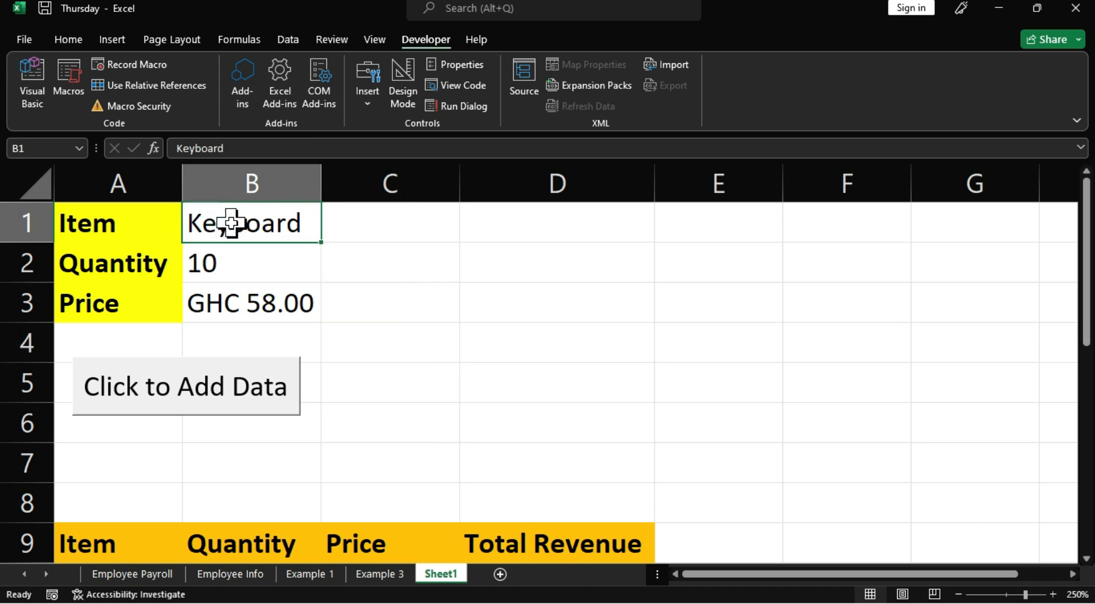
{"action": "type", "text": "Projector"}
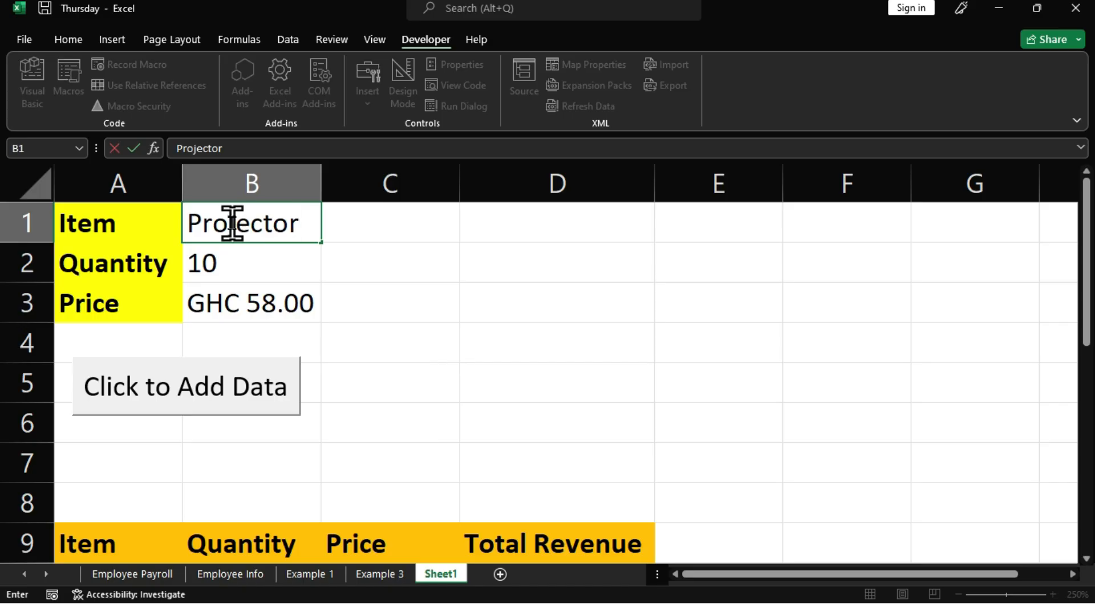
{"action": "key", "text": "Return"}
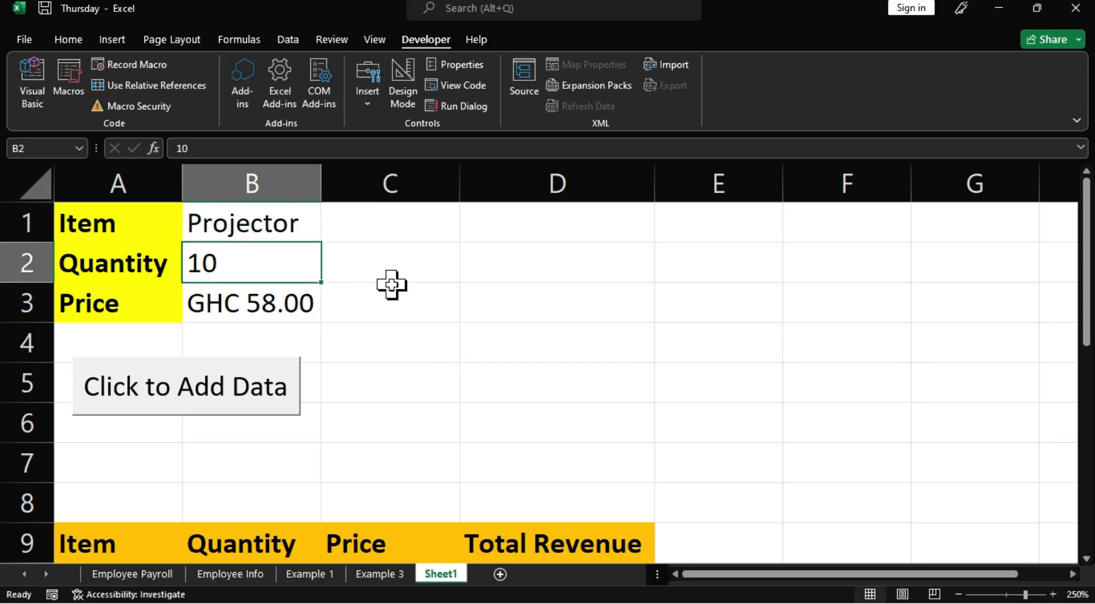
{"action": "type", "text": "5"}
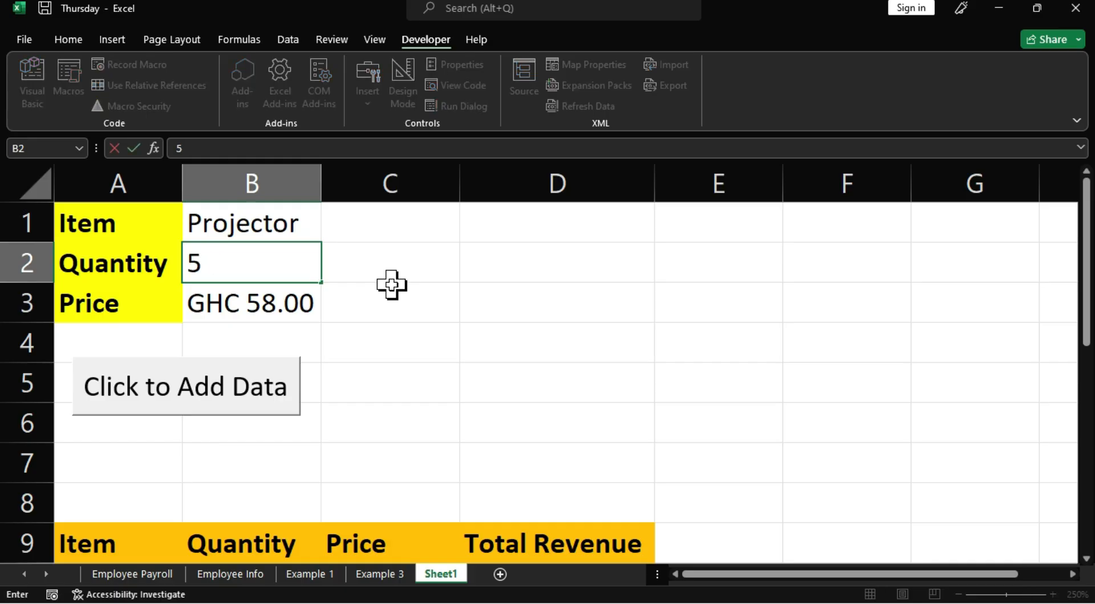
{"action": "key", "text": "Return"}
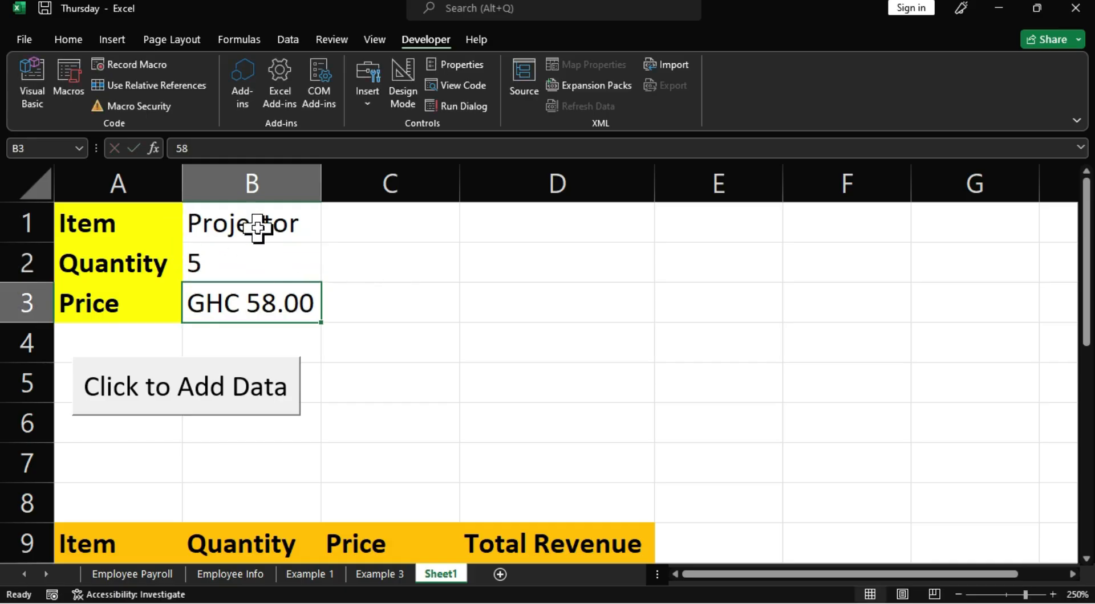
{"action": "type", "text": "100"}
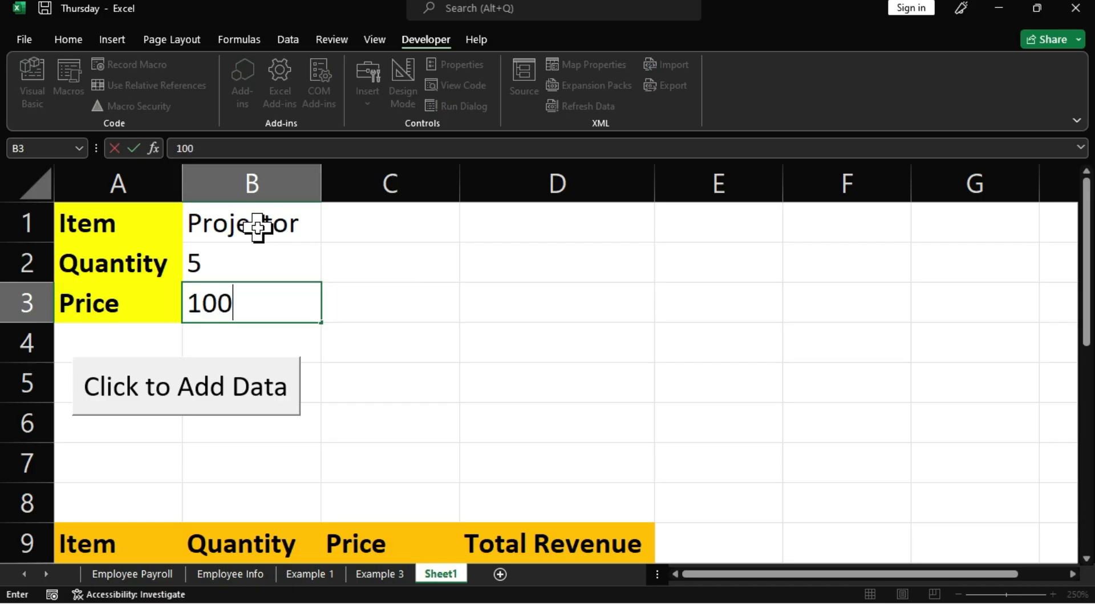
{"action": "key", "text": "Return"}
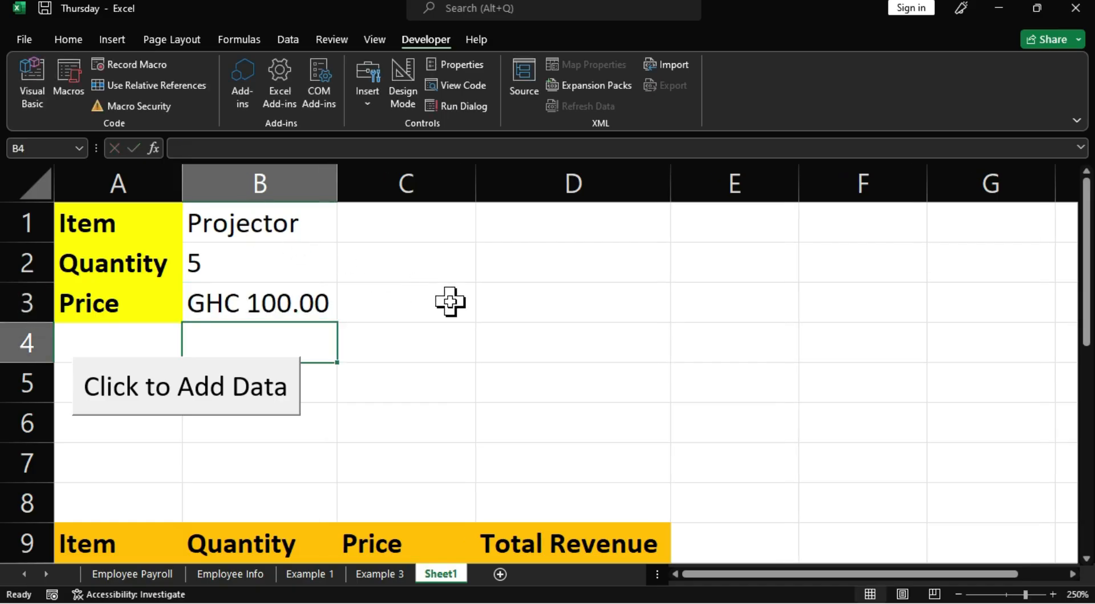
- Run the macro with the Click to Add Data button to add the Projector entry, and check the sales table
{"action": "scroll", "coordinate": [513, 302], "scroll_direction": "down", "scroll_amount": 3}
{"action": "scroll", "coordinate": [484, 439], "scroll_direction": "up", "scroll_amount": 1}
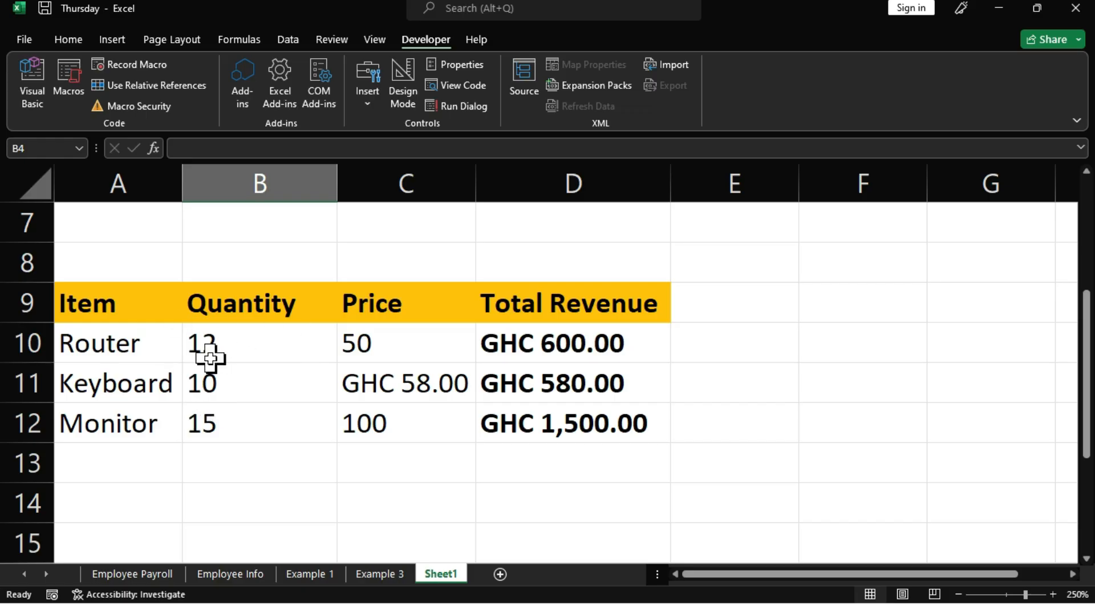
{"action": "scroll", "coordinate": [239, 459], "scroll_direction": "up", "scroll_amount": 2}
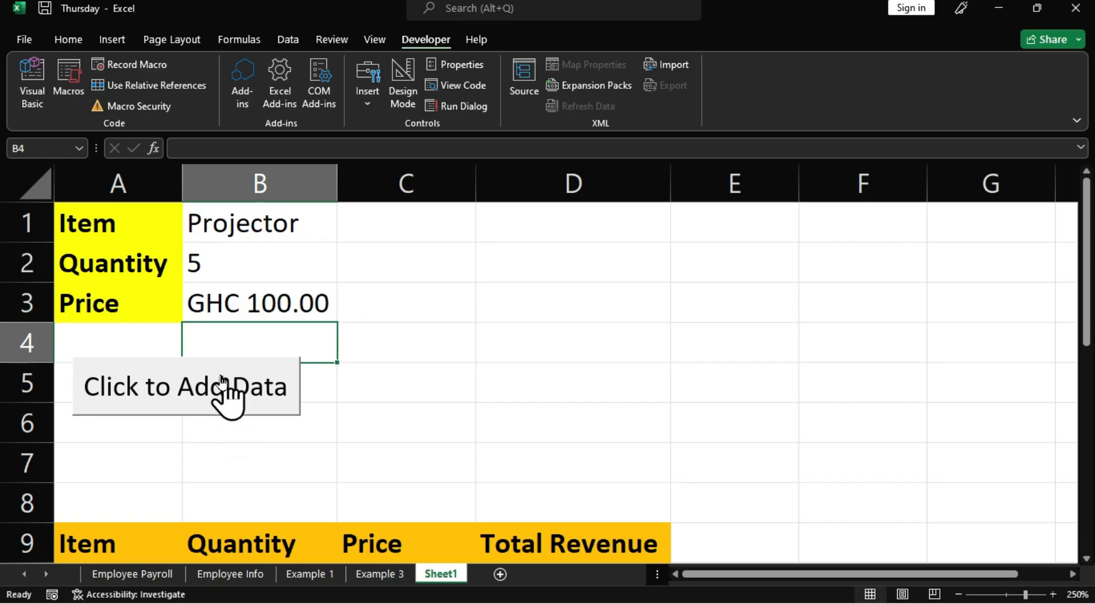
{"action": "left_click", "coordinate": [242, 381]}
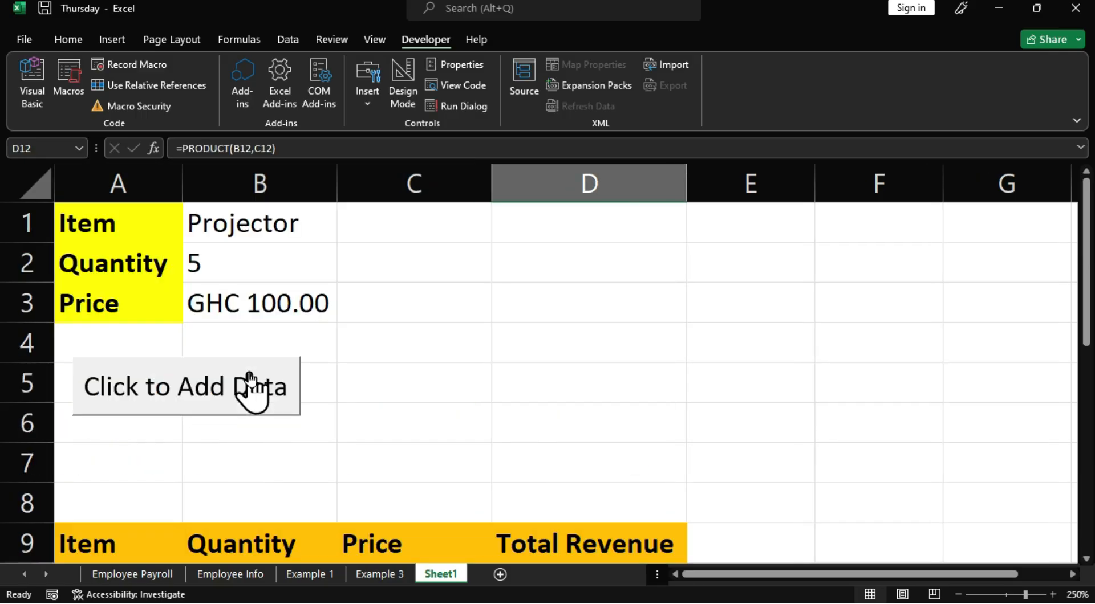
{"action": "scroll", "coordinate": [257, 427], "scroll_direction": "down", "scroll_amount": 3}
{"action": "scroll", "coordinate": [259, 288], "scroll_direction": "up", "scroll_amount": 1}
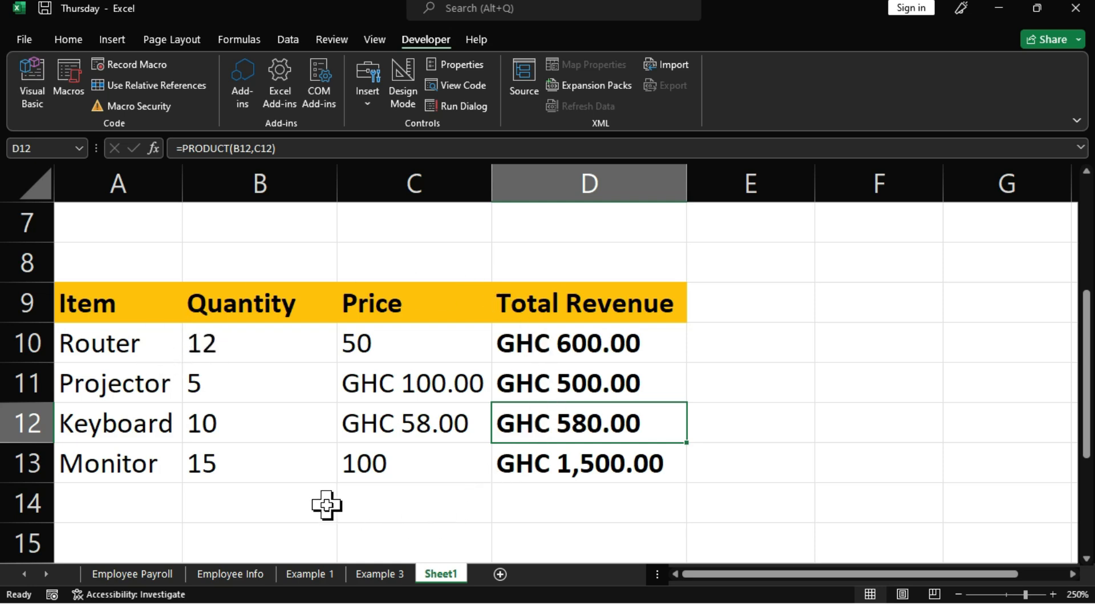
- Change the entry values in B1:B3 to item Laptop, quantity 3 and price 150
{"action": "scroll", "coordinate": [326, 504], "scroll_direction": "up", "scroll_amount": 2}
{"action": "left_click", "coordinate": [246, 227]}
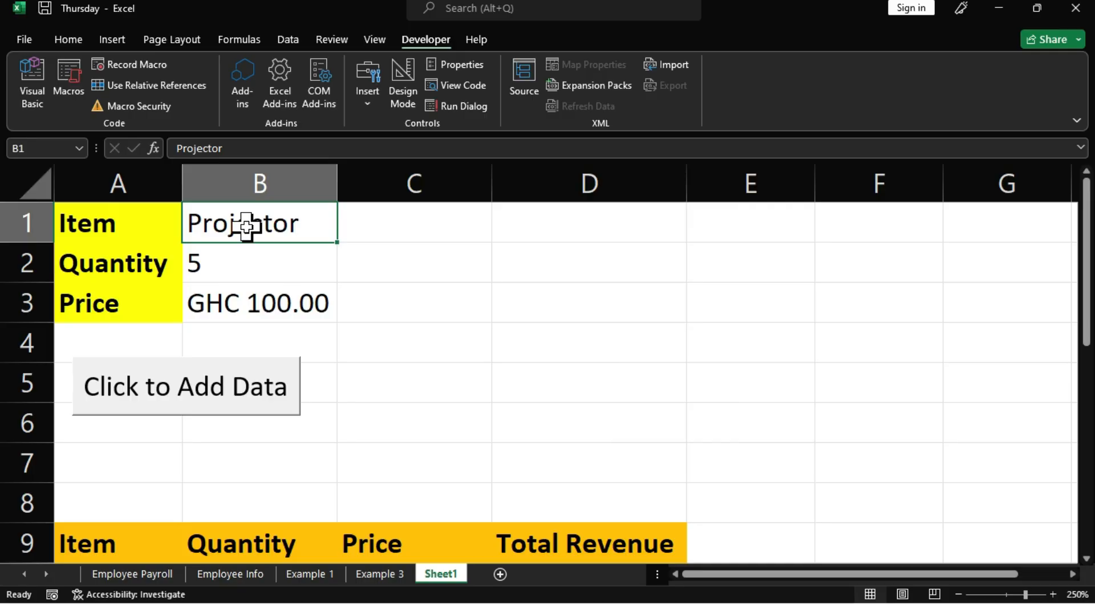
{"action": "type", "text": "Laptop"}
{"action": "key", "text": "Return"}
{"action": "type", "text": "3"}
{"action": "key", "text": "Return"}
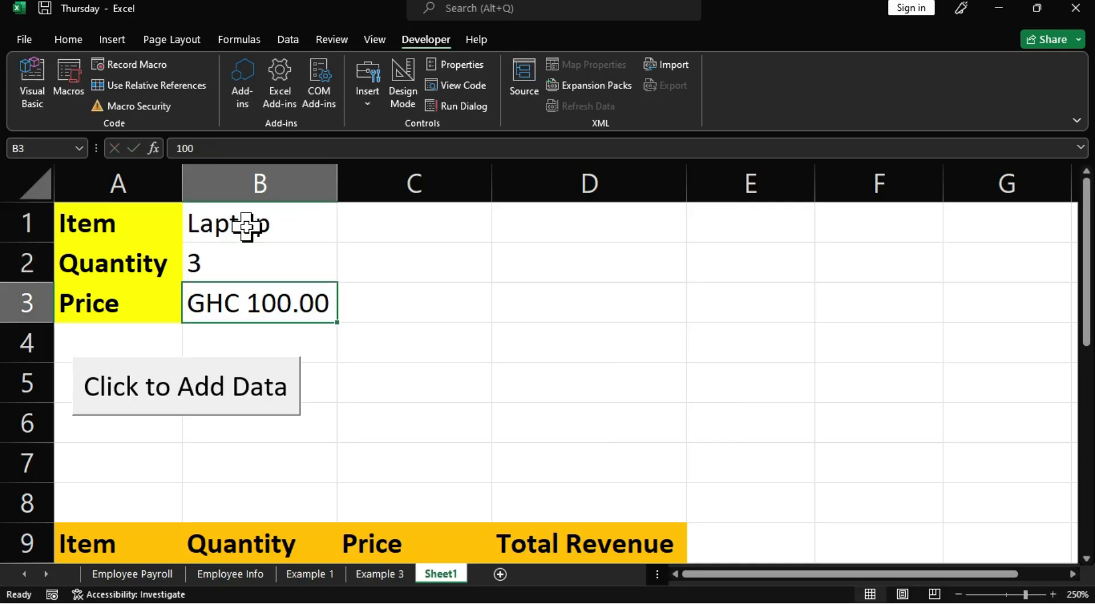
{"action": "type", "text": "150"}
{"action": "key", "text": "Return"}
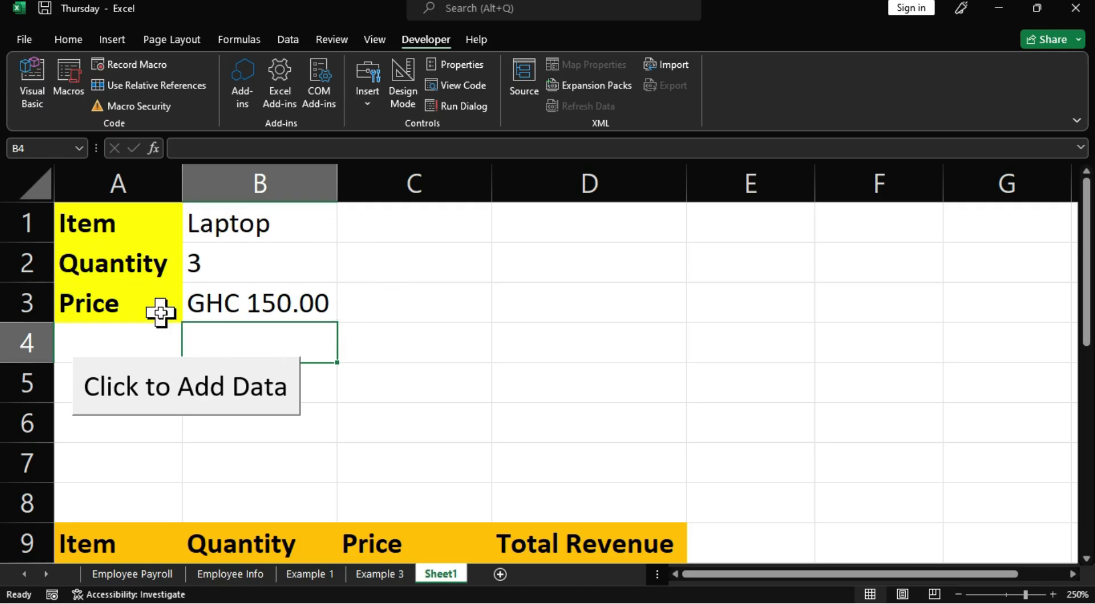
- Add the Laptop entry to the sales table with the Click to Add Data button and review the table
{"action": "scroll", "coordinate": [525, 308], "scroll_direction": "down", "scroll_amount": 2}
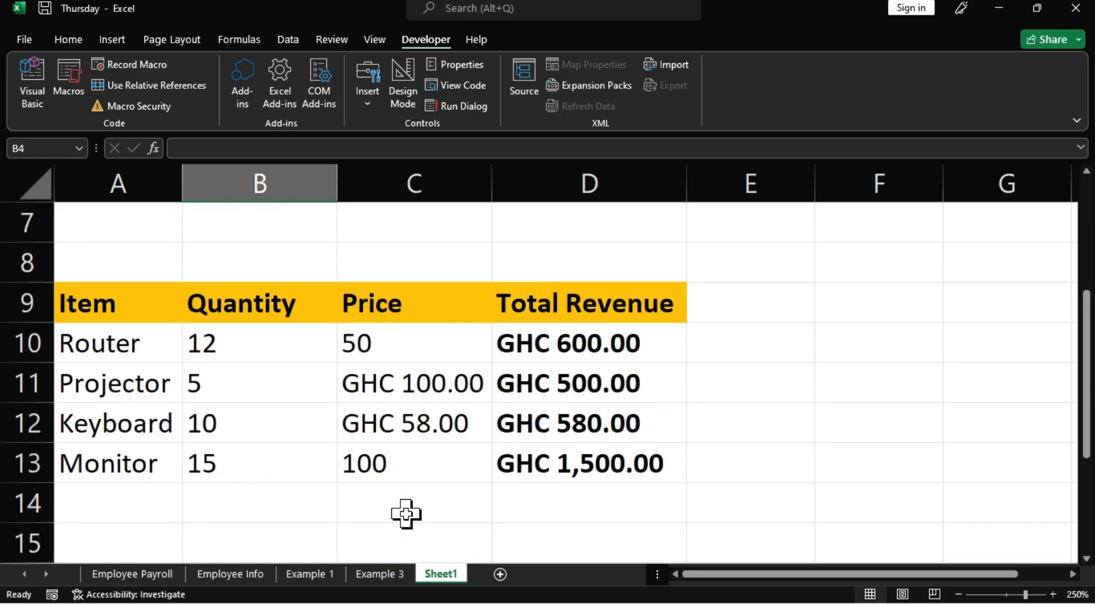
{"action": "scroll", "coordinate": [405, 514], "scroll_direction": "up", "scroll_amount": 2}
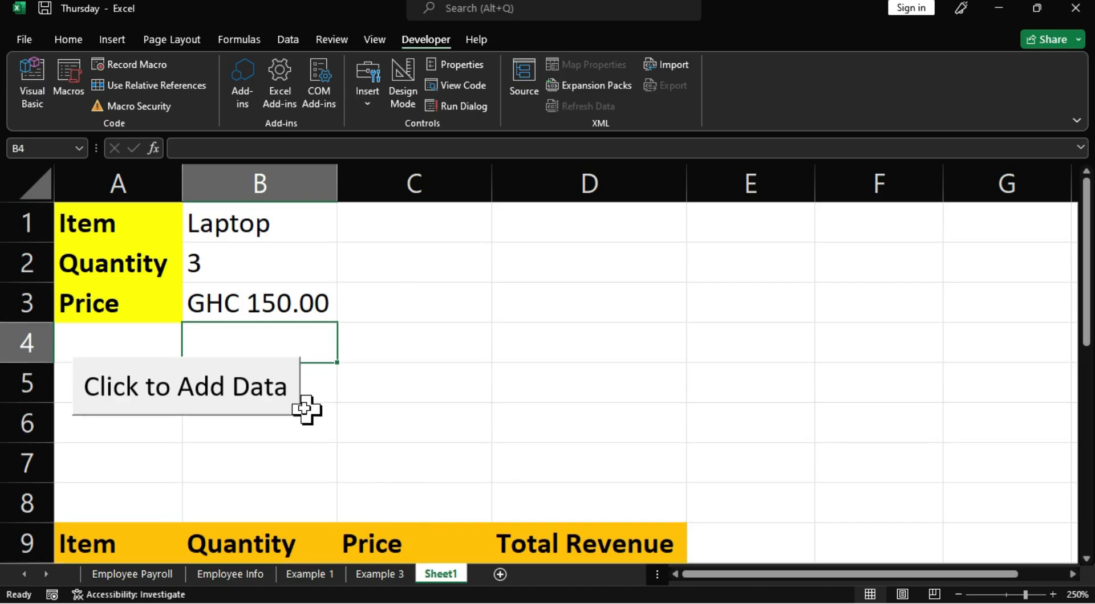
{"action": "left_click", "coordinate": [272, 410]}
{"action": "scroll", "coordinate": [412, 369], "scroll_direction": "down", "scroll_amount": 3}
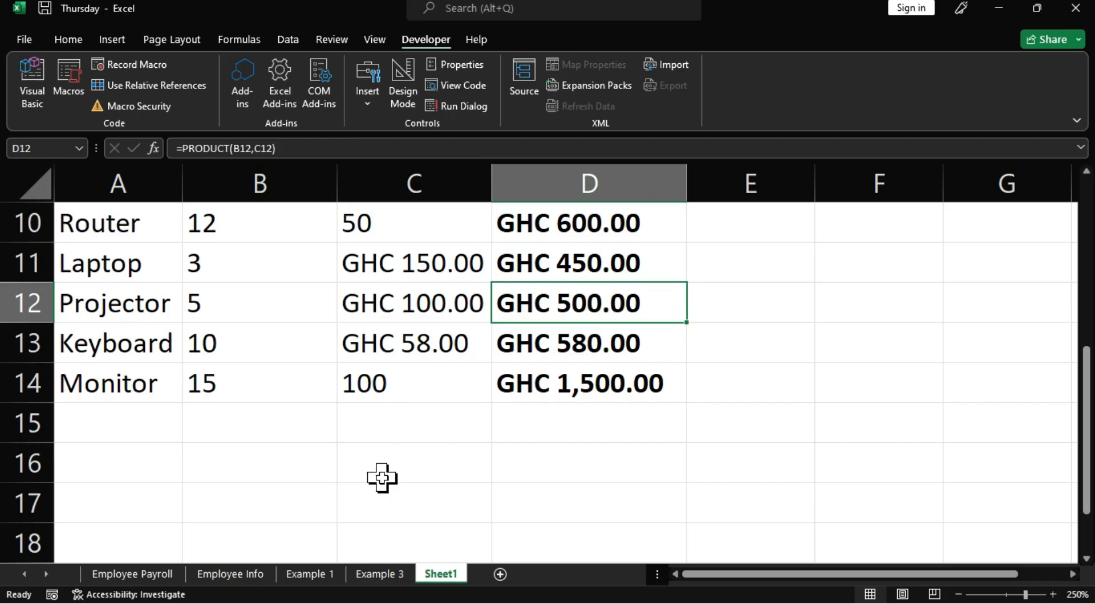
{"action": "scroll", "coordinate": [381, 478], "scroll_direction": "up", "scroll_amount": 1}
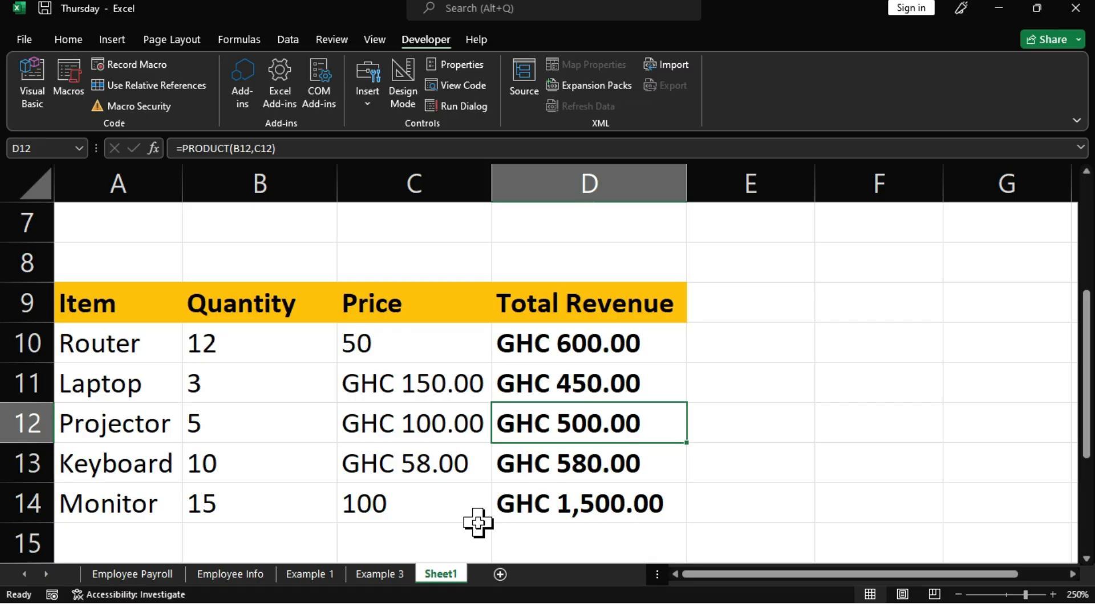
{"action": "scroll", "coordinate": [478, 523], "scroll_direction": "up", "scroll_amount": 2}
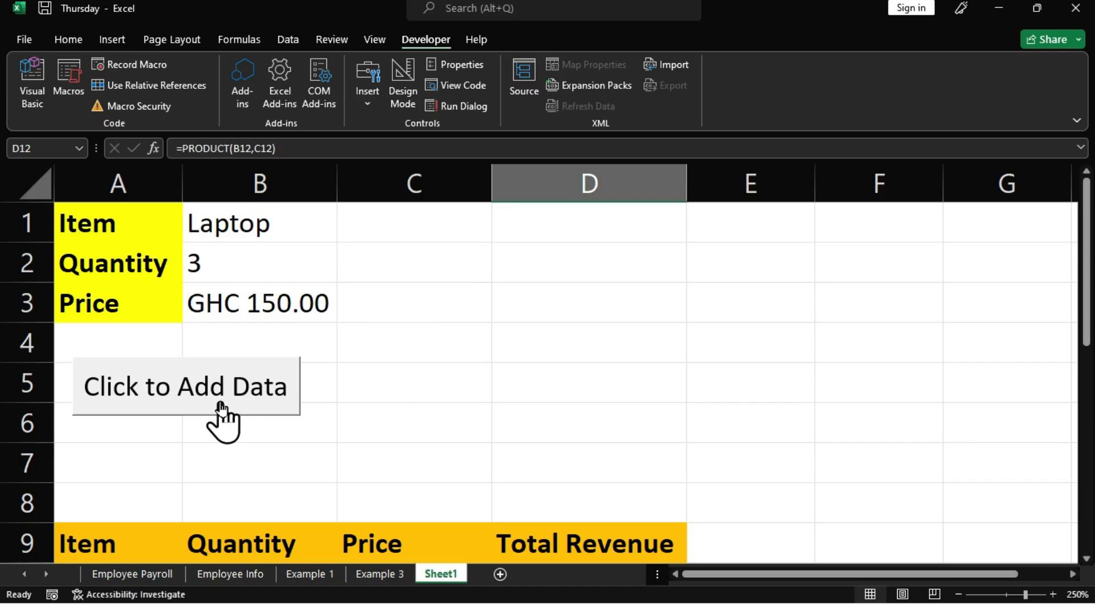
{"action": "scroll", "coordinate": [430, 455], "scroll_direction": "down", "scroll_amount": 2}
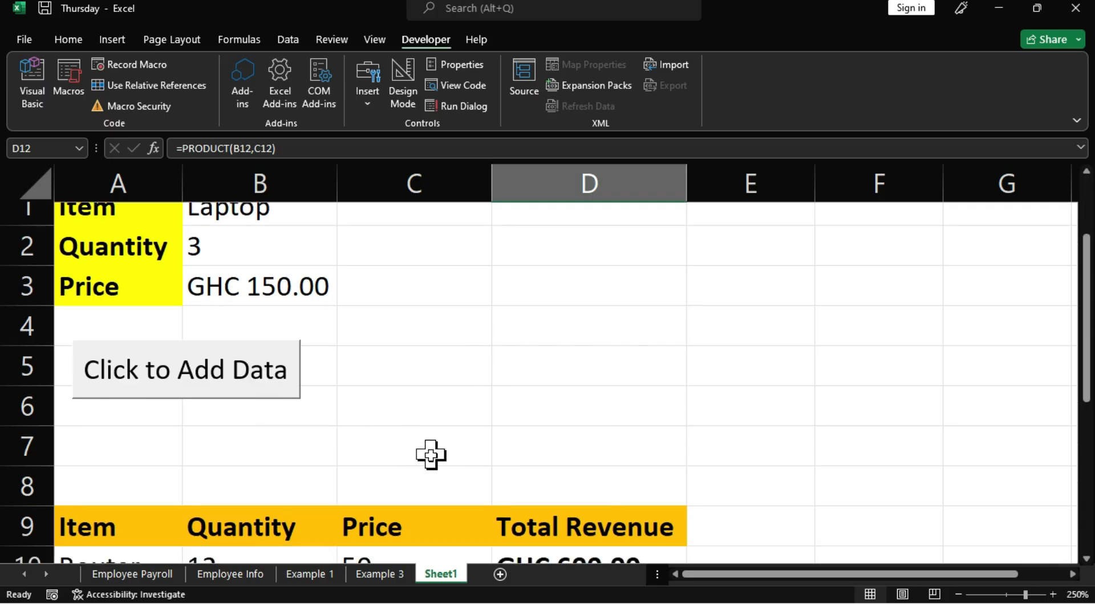